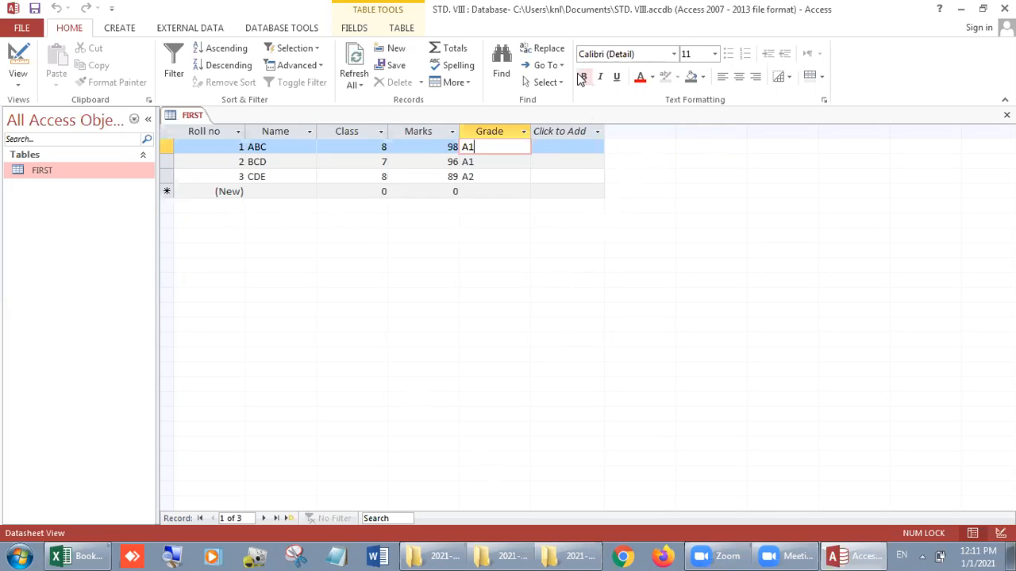
left_click(423, 550)
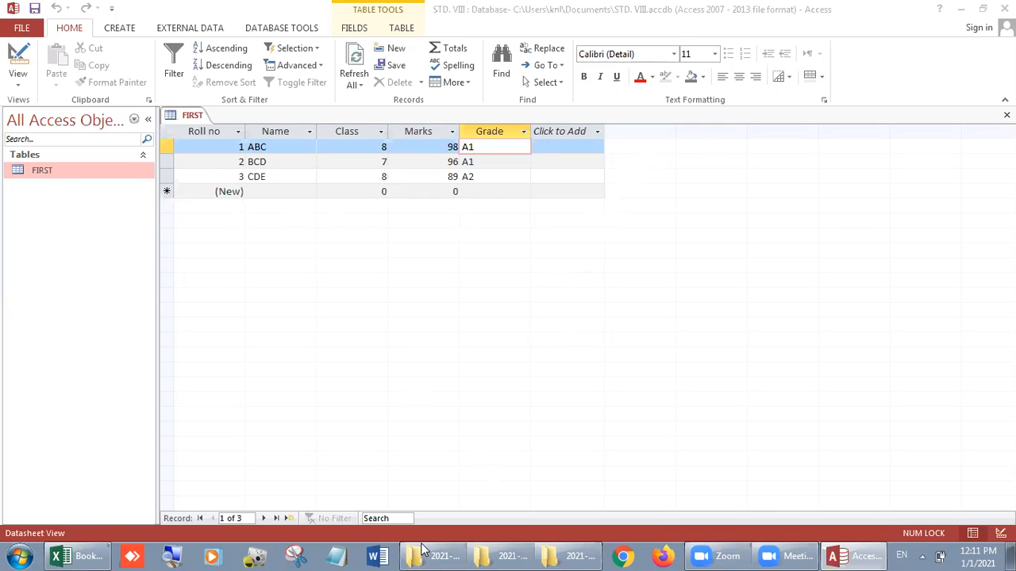
left_click(665, 304)
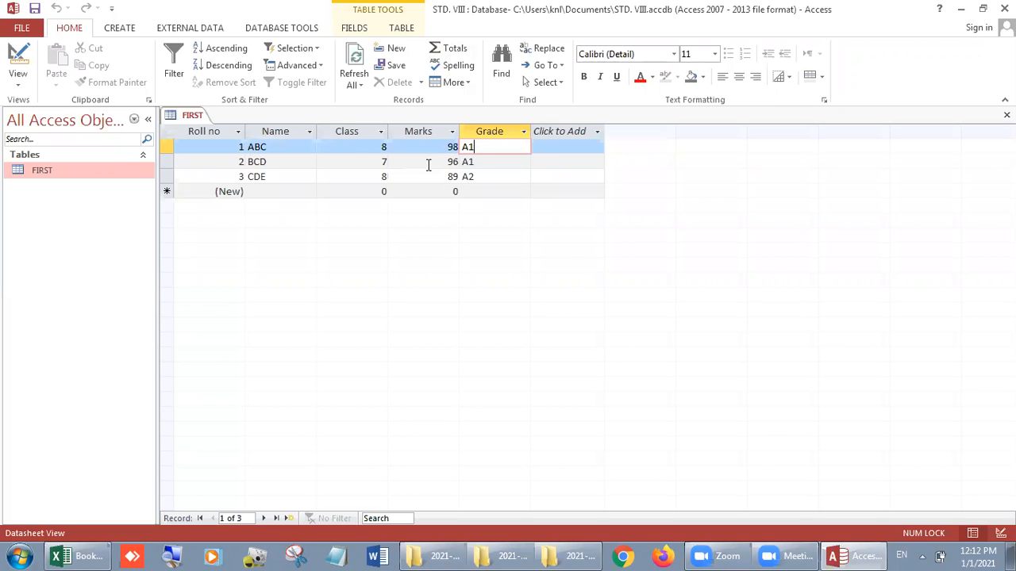
Highlight each record of the FIRST table in turn, followed by its Roll no, Name, Class, Marks and Grade columns.
left_click(167, 162)
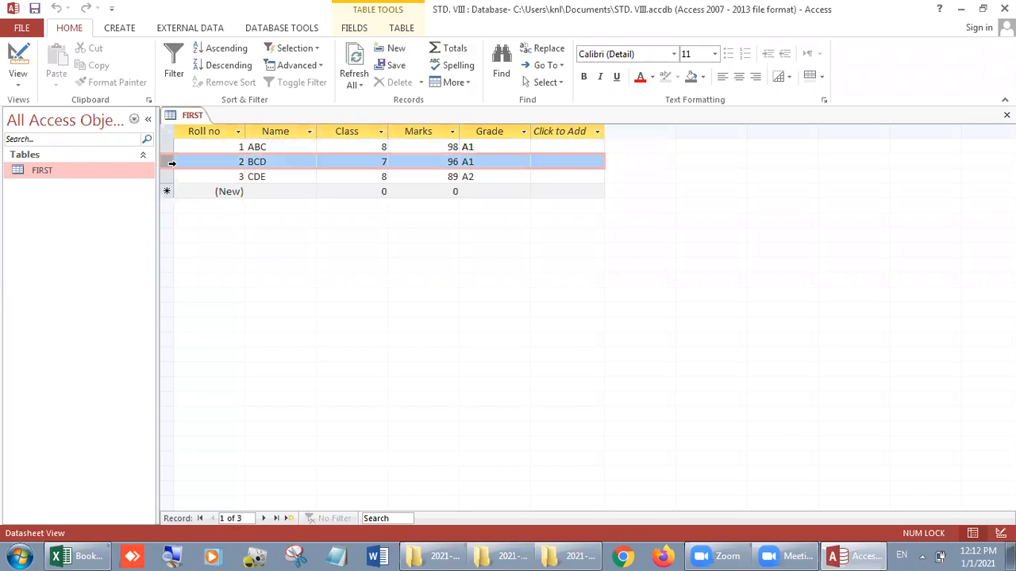
left_click(170, 176)
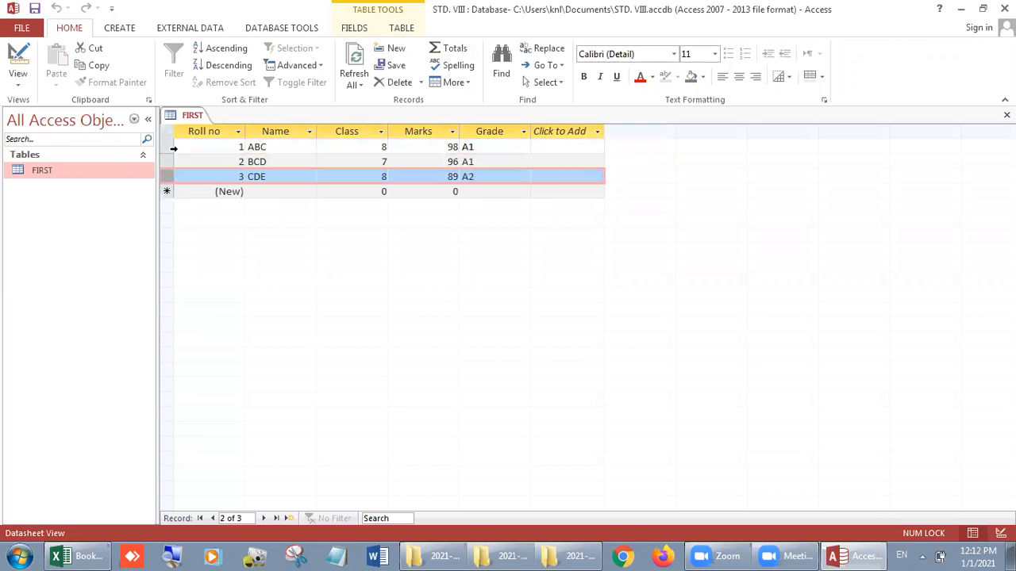
left_click(172, 147)
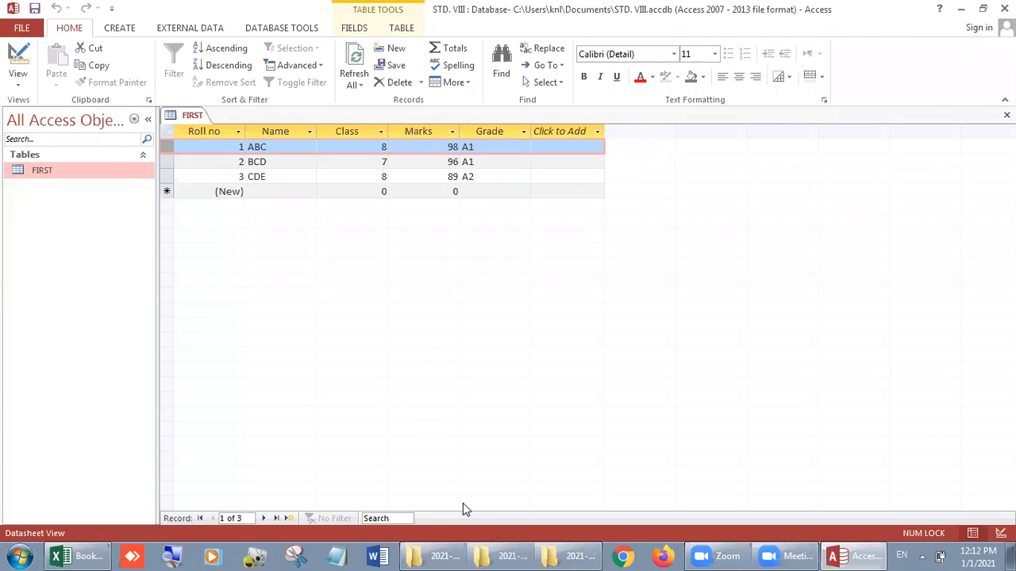
left_click(212, 131)
left_click(284, 133)
left_click(358, 133)
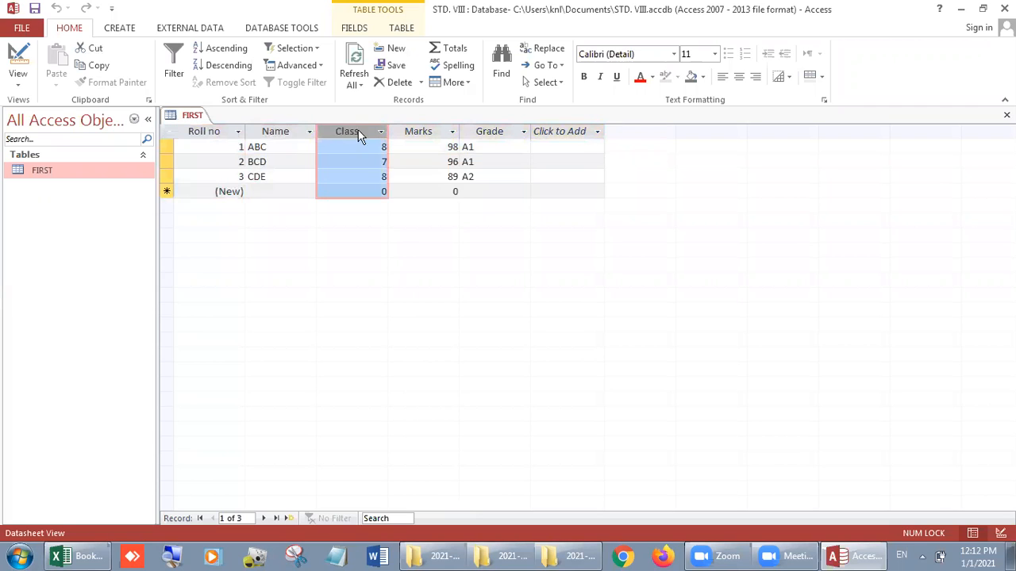
left_click(427, 130)
left_click(504, 132)
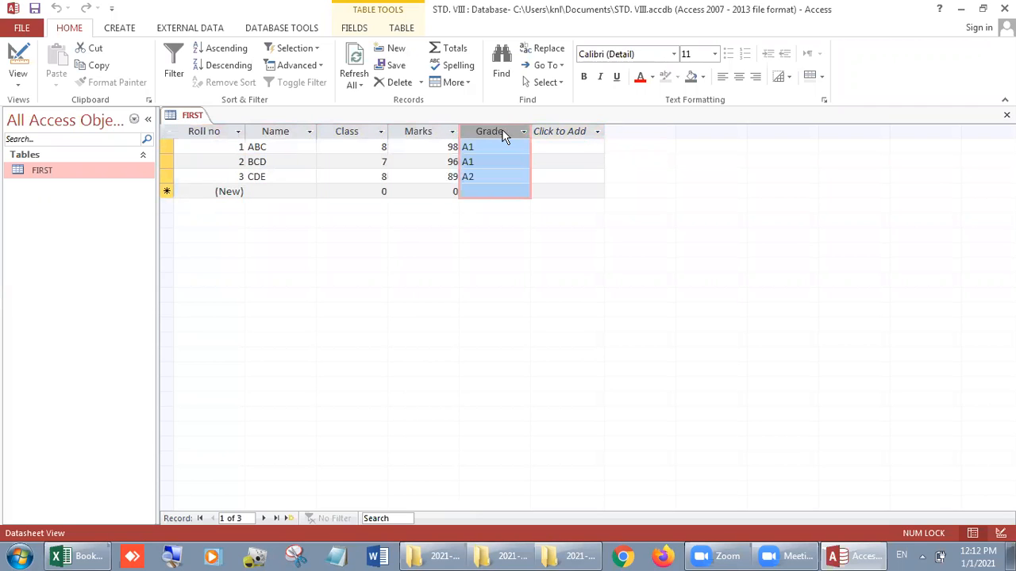
Highlight the three record rows again to contrast them with the Roll no and Name columns.
left_click(164, 148)
left_click(165, 162)
left_click(165, 176)
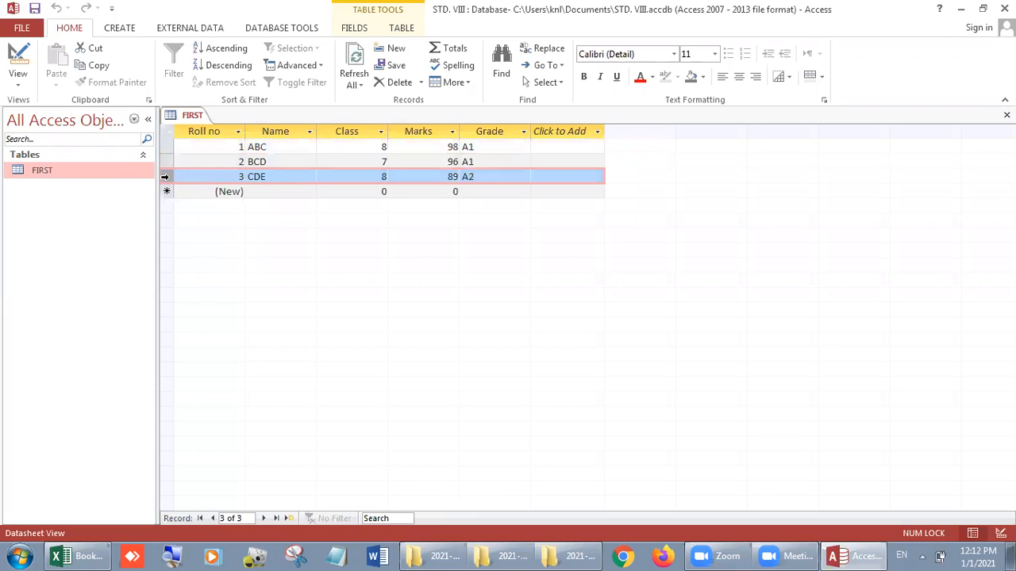
left_click(222, 131)
left_click(268, 131)
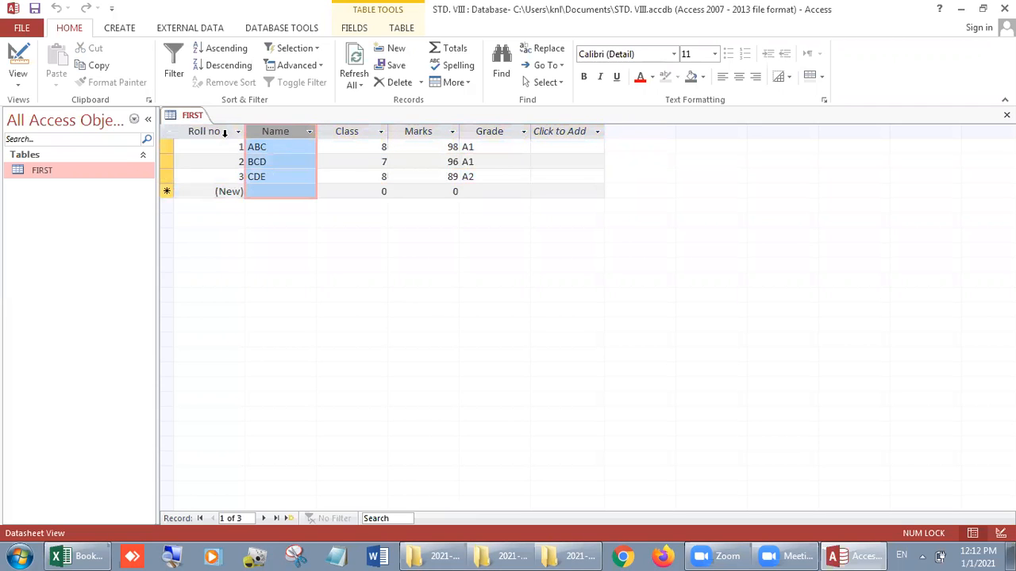
left_click(167, 148)
left_click(167, 161)
left_click(170, 176)
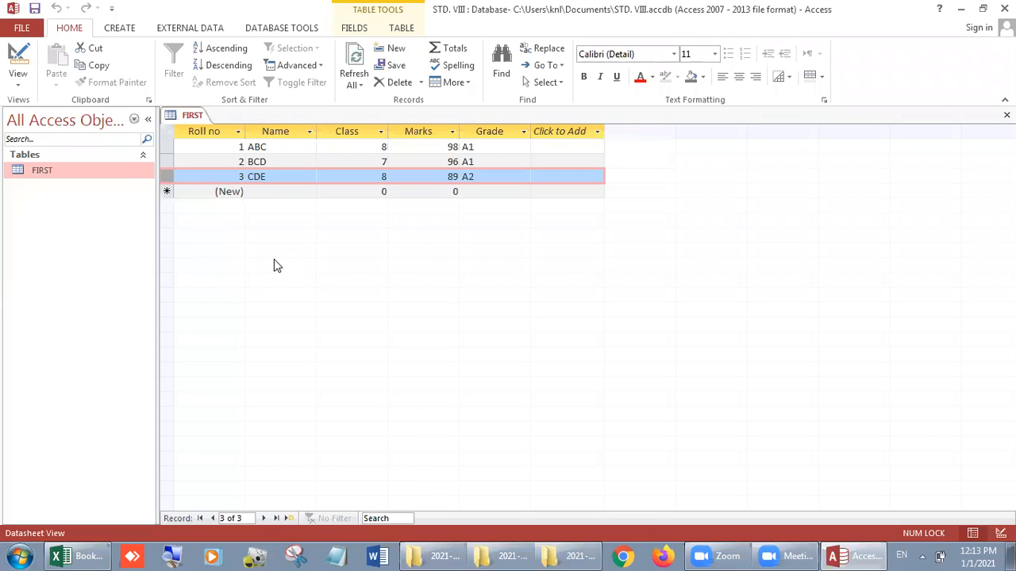
left_click(166, 160)
left_click(166, 178)
Examine individual values in the Name, Marks and Grade columns of the FIRST table.
left_click(268, 162)
left_click(280, 147)
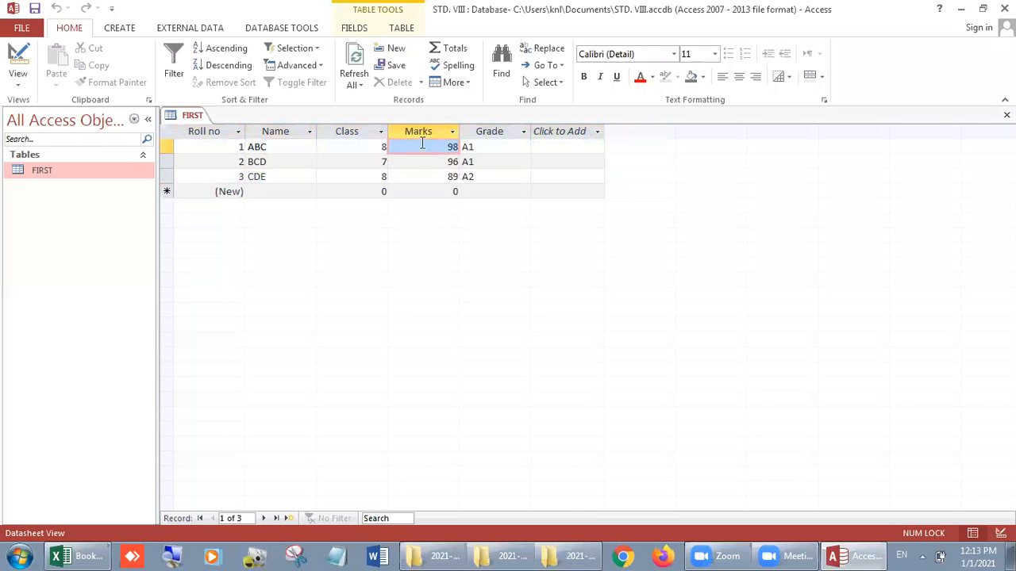
left_click(453, 161)
left_click(452, 176)
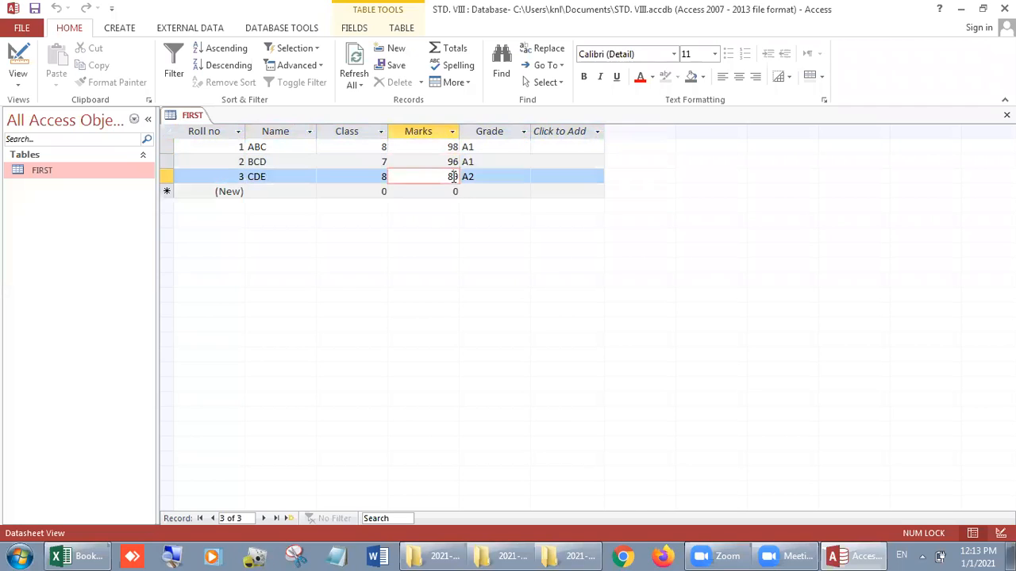
left_click(456, 192)
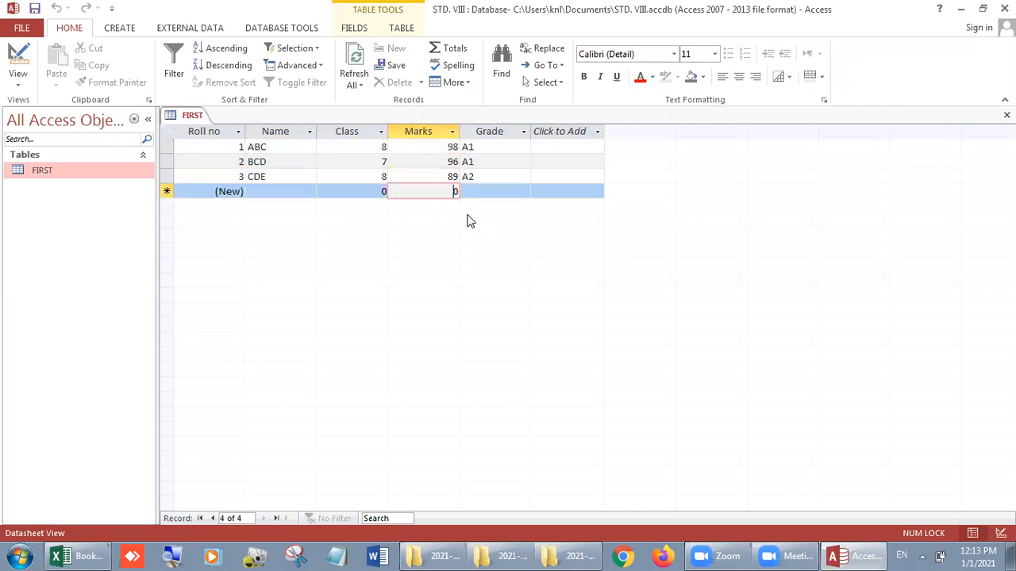
left_click(477, 180)
left_click(479, 165)
left_click(474, 147)
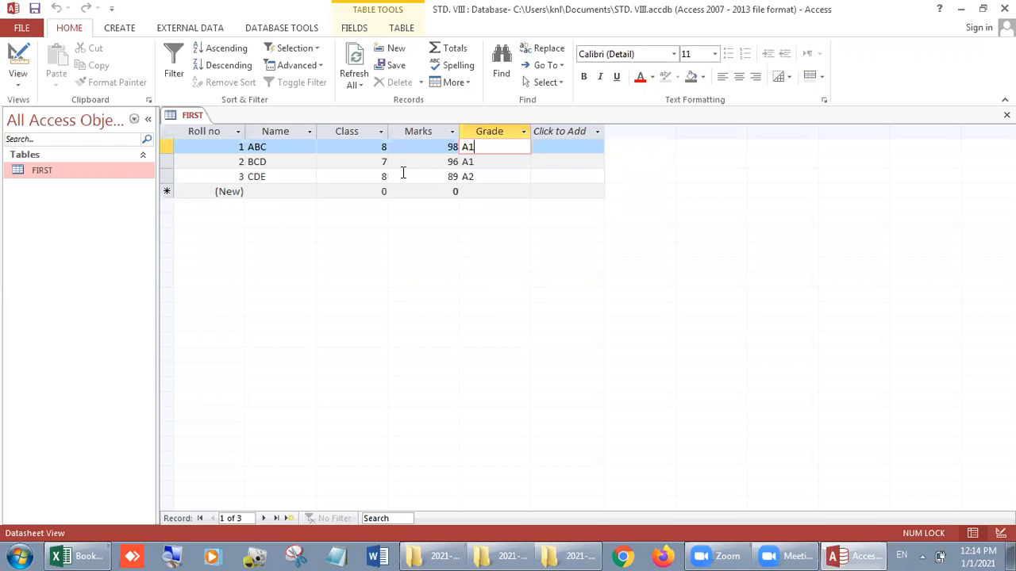
left_click(545, 552)
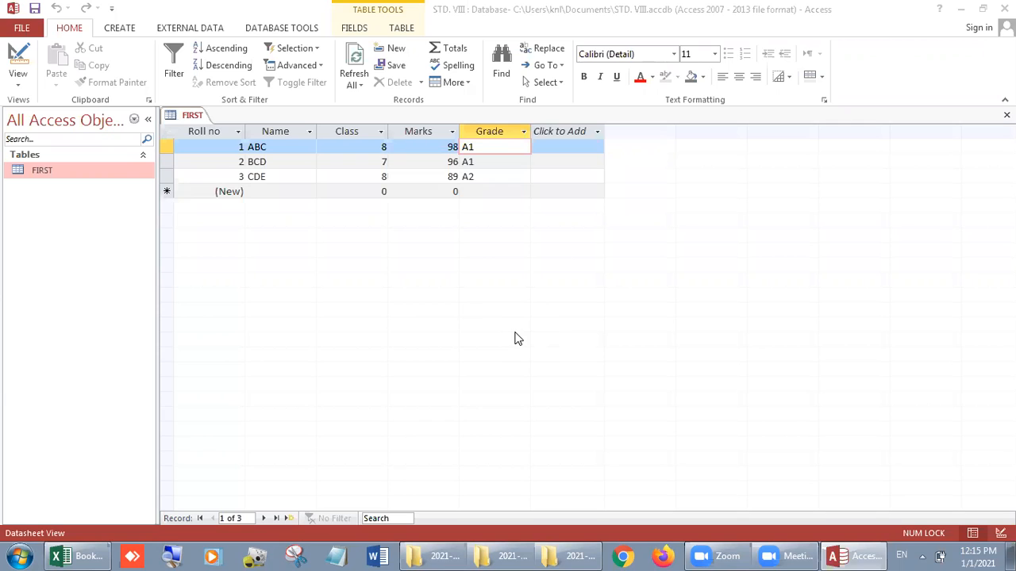
Check the Class values of the three records, starting with roll number 2.
left_click(228, 163)
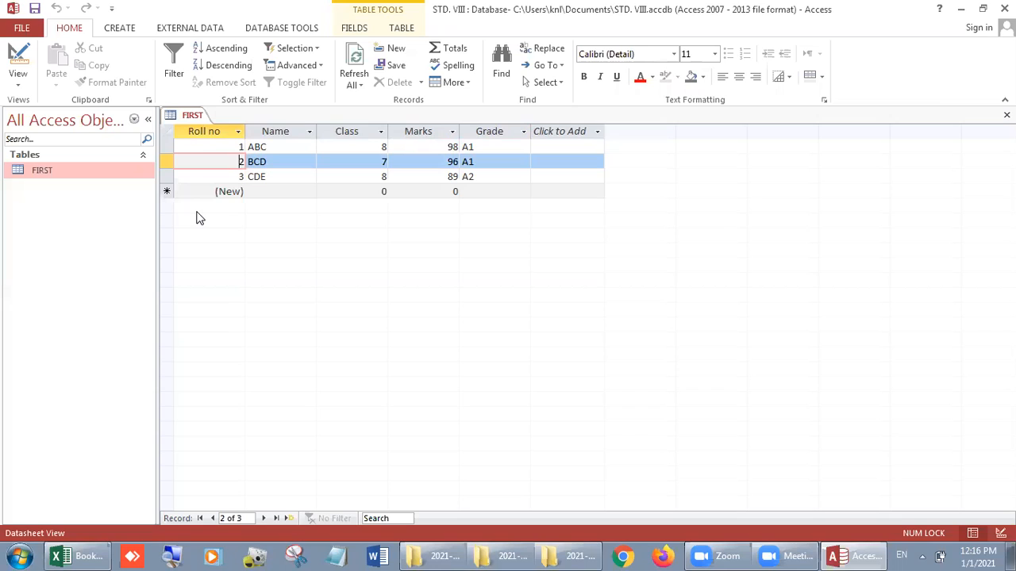
left_click(384, 160)
key("BackSpace")
type("7")
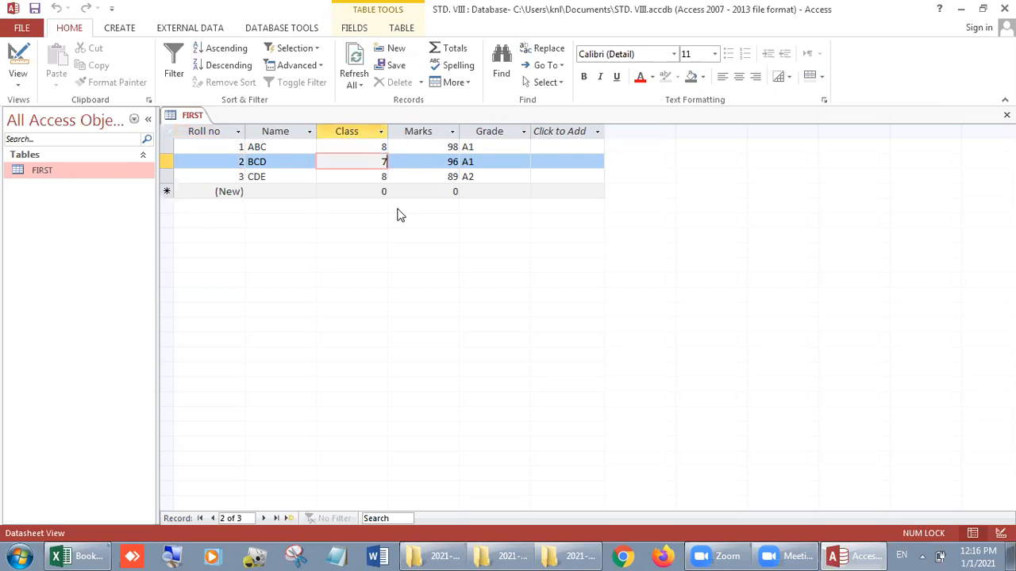
left_click(384, 148)
left_click(383, 175)
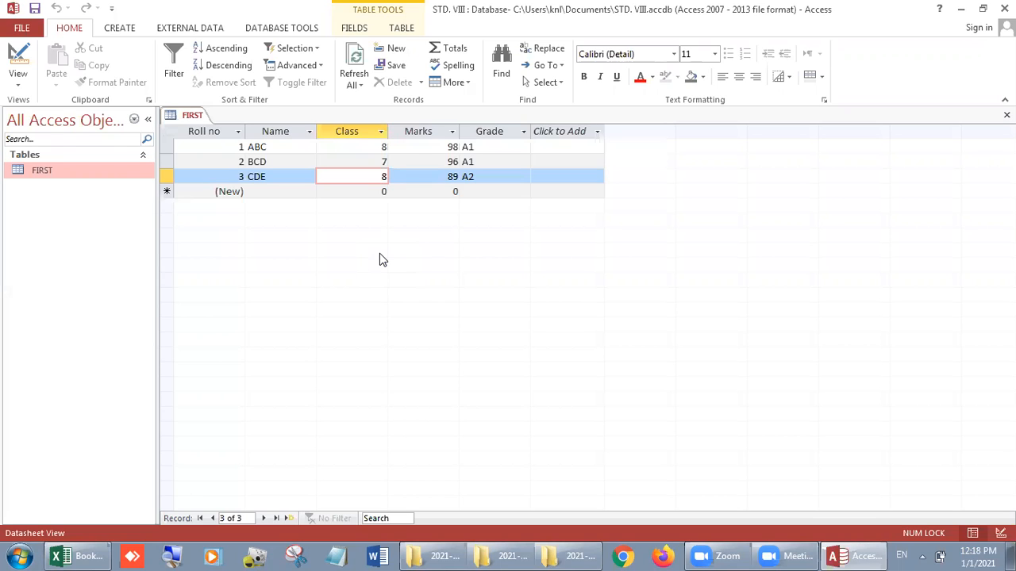
Go through the fields of the blank new record from Roll no to Grade.
left_click(249, 191)
left_click(238, 191)
left_click(265, 192)
left_click(349, 192)
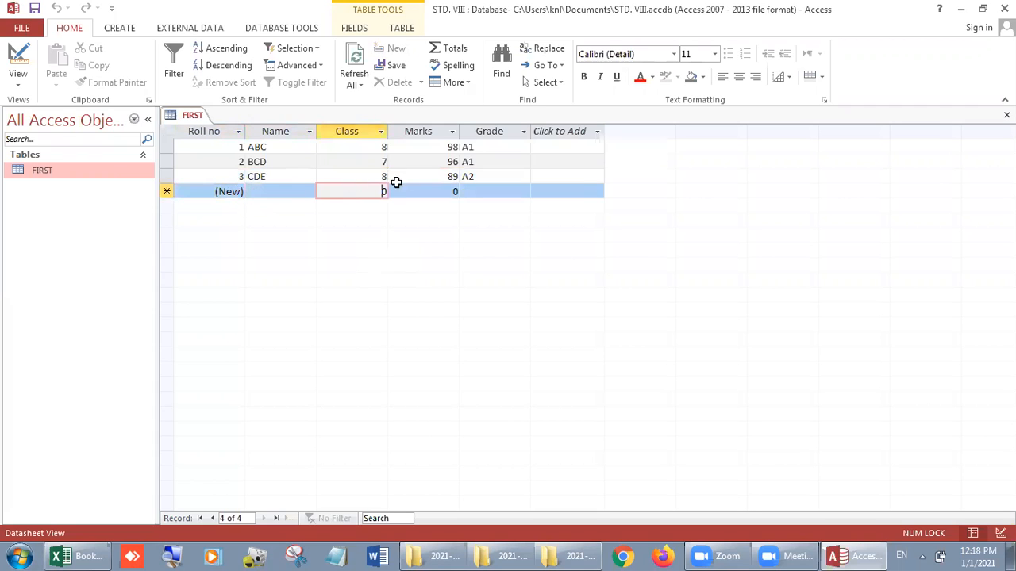
left_click(428, 190)
left_click(471, 191)
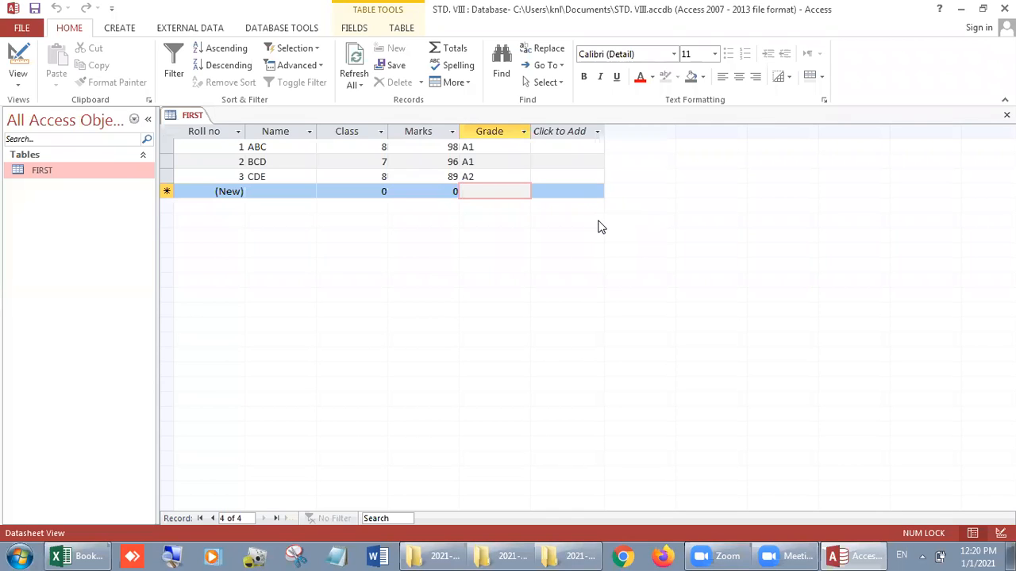
Create a form based on the FIRST table.
left_click(104, 28)
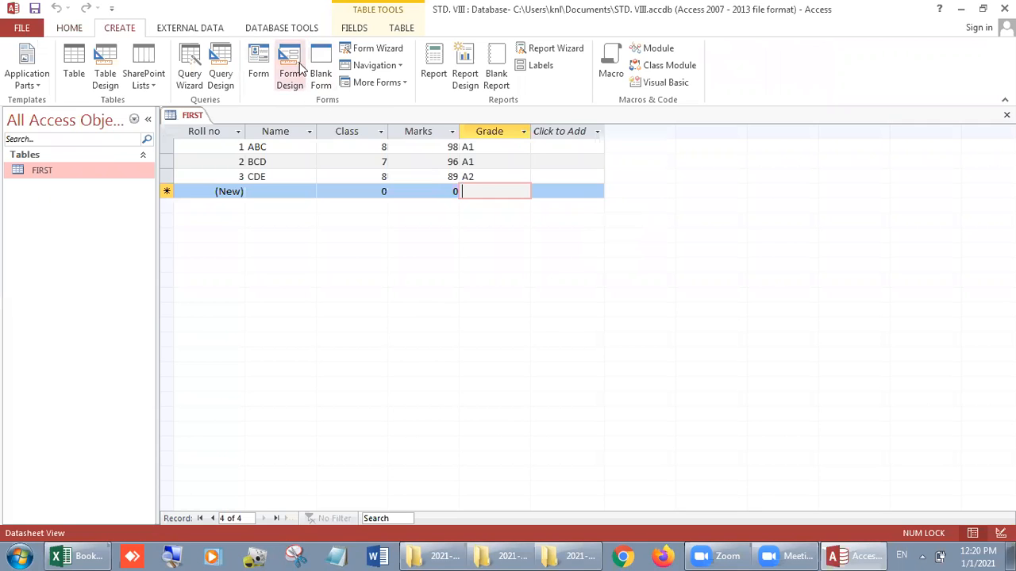
left_click(261, 60)
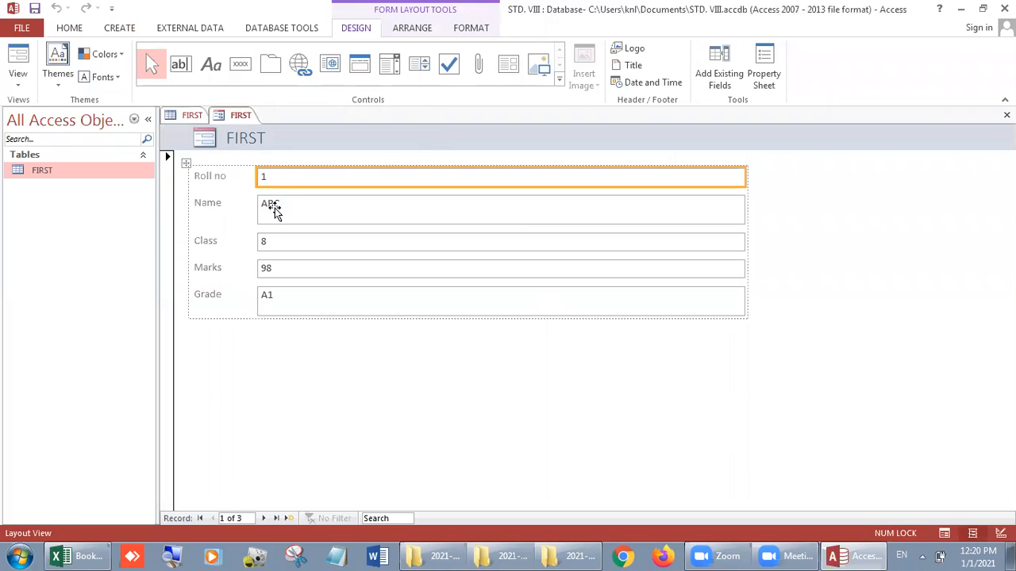
Examine the form's Roll no, Name, Class, Marks and Grade labels and their values for the first record.
left_click(234, 218)
left_click(287, 181)
left_click(230, 209)
left_click(292, 208)
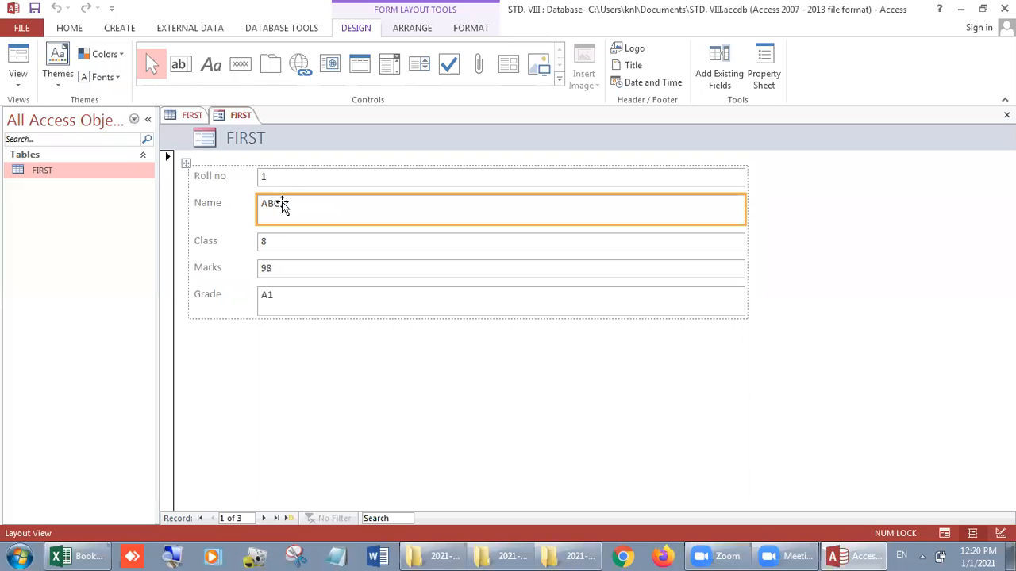
left_click(228, 243)
left_click(283, 246)
left_click(234, 279)
left_click(286, 274)
left_click(223, 302)
left_click(277, 303)
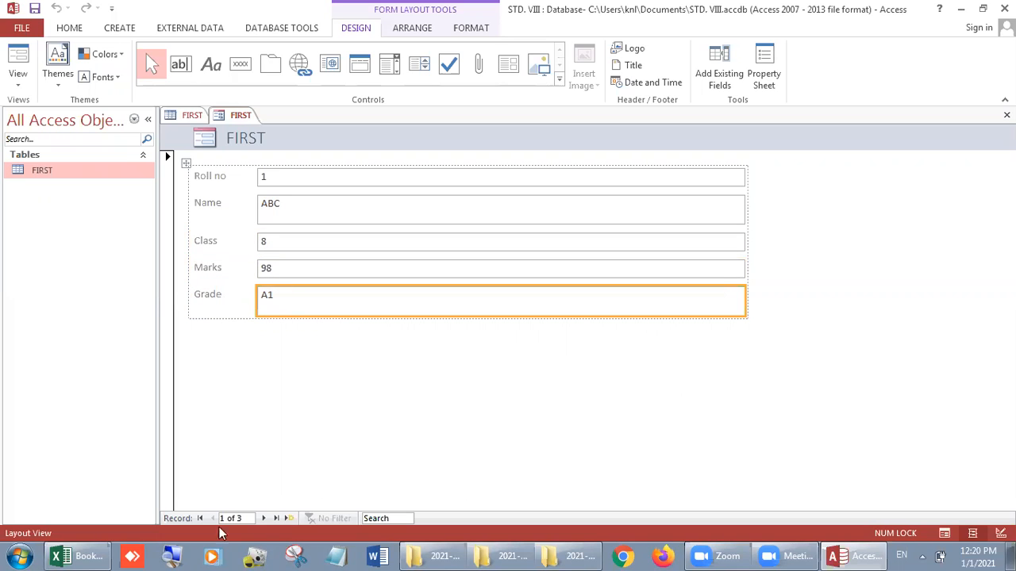
Browse forward through the form's records to the blank new record and select its Roll no field.
left_click(264, 519)
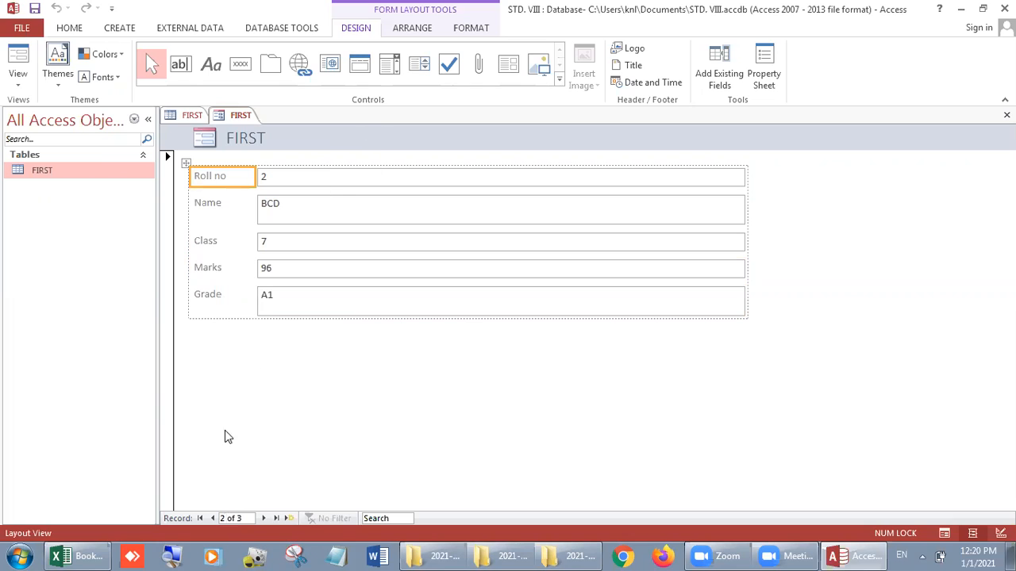
left_click(264, 518)
left_click(264, 518)
left_click(335, 181)
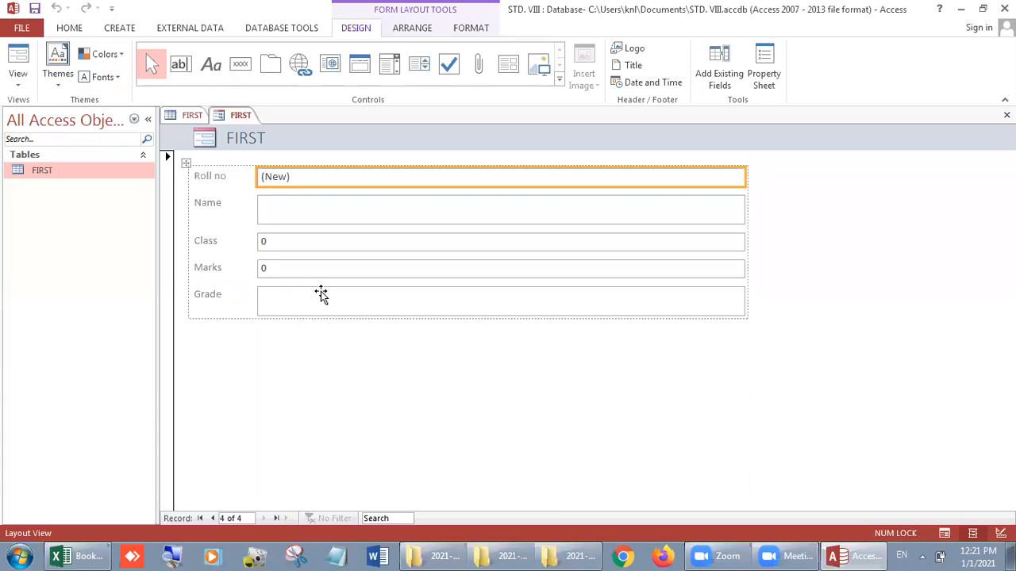
Switch the FIRST form to Design View.
left_click(70, 27)
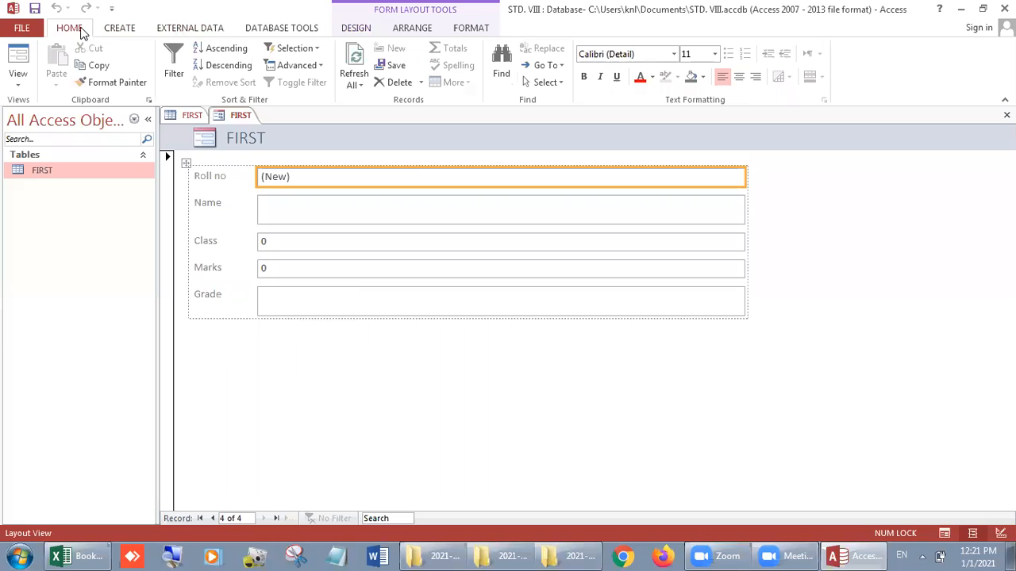
left_click(18, 80)
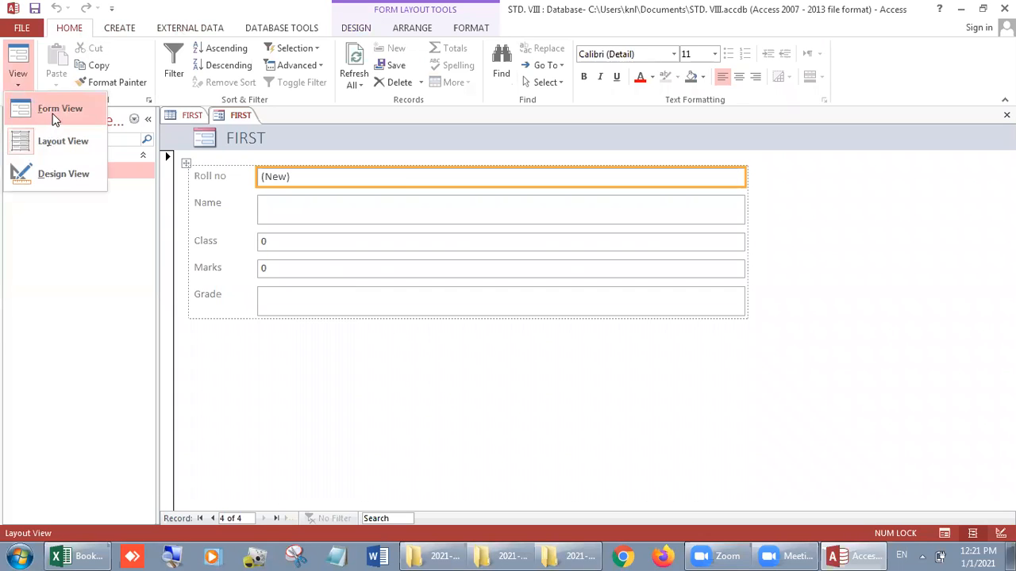
left_click(50, 173)
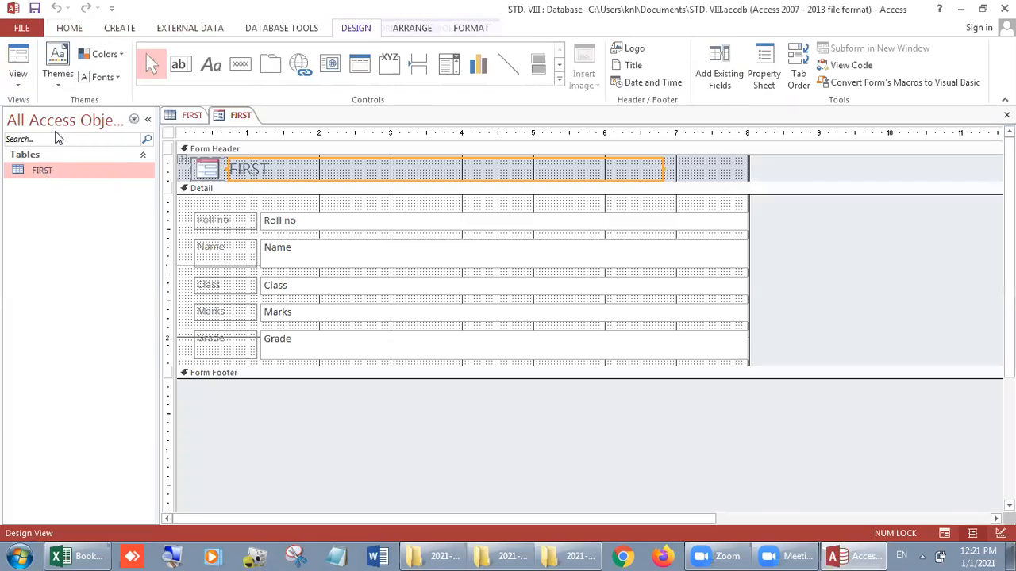
Create a new blank table, select it among the database objects, and show it in Datasheet View.
left_click(18, 77)
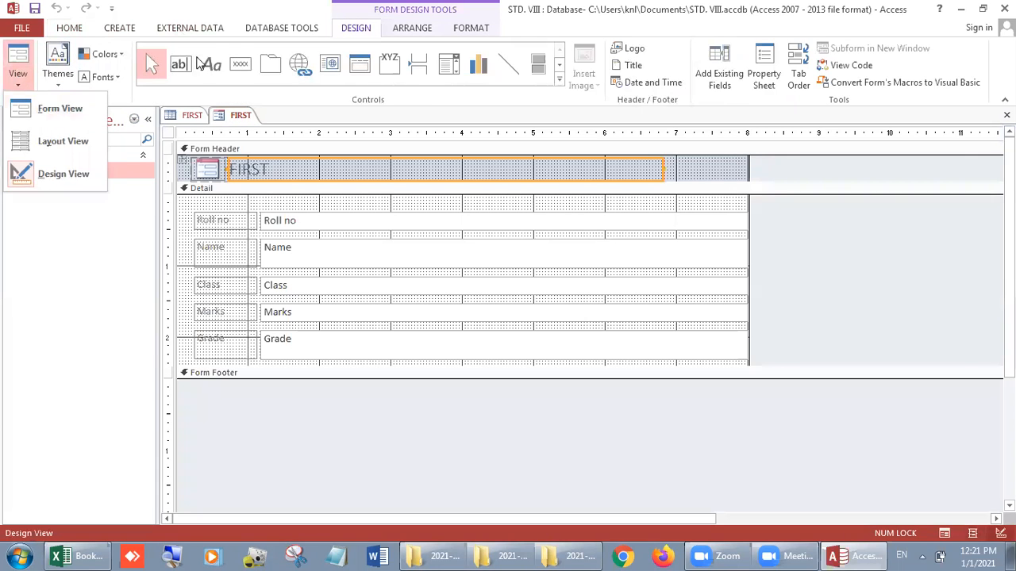
left_click(211, 32)
left_click(109, 28)
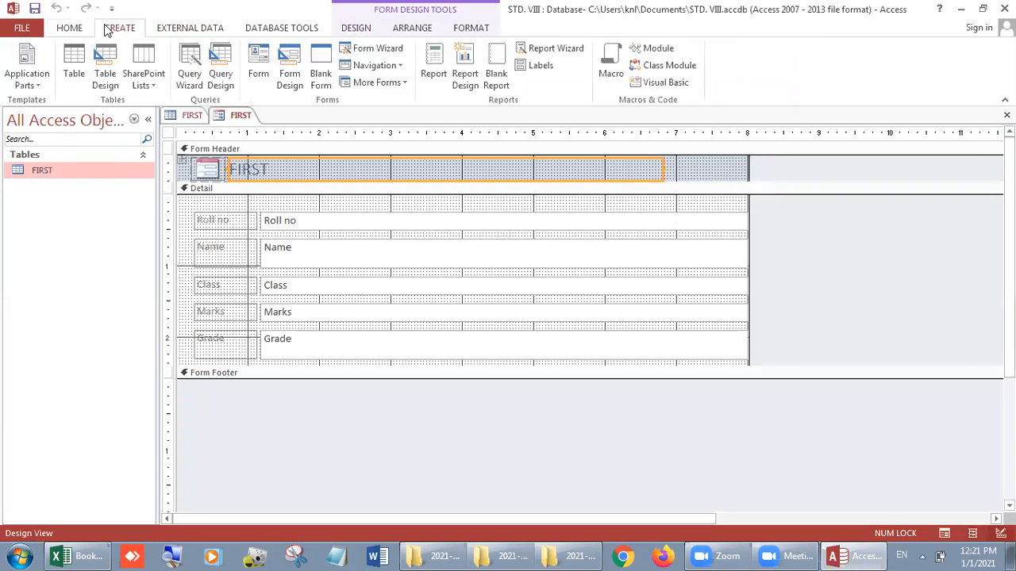
left_click(73, 63)
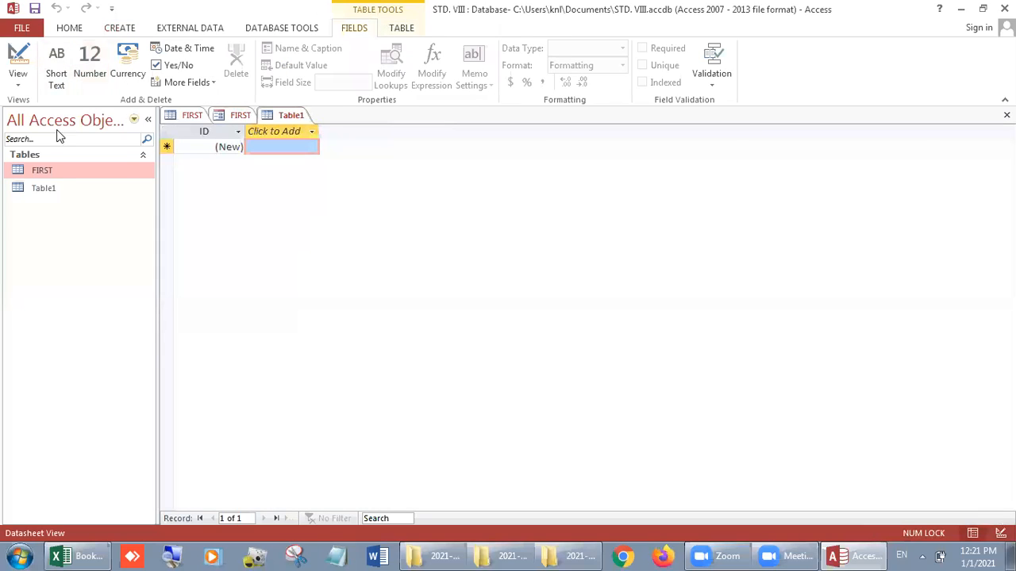
left_click(58, 189)
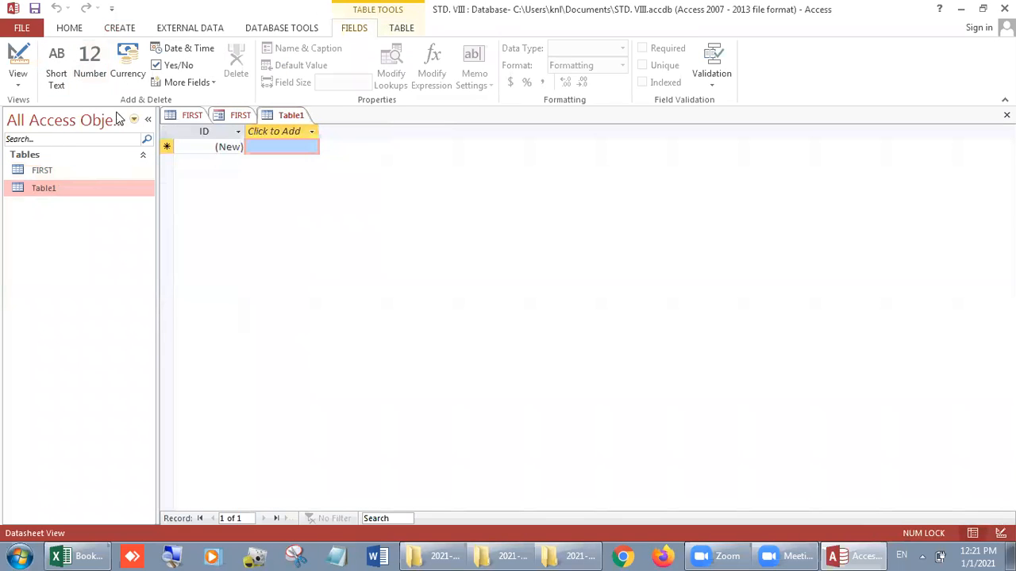
left_click(19, 79)
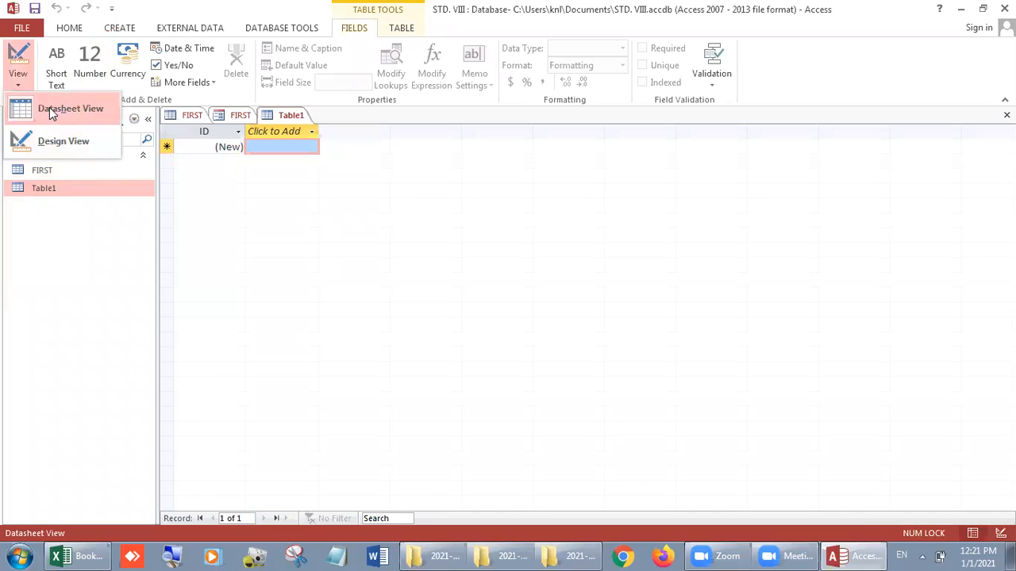
left_click(50, 107)
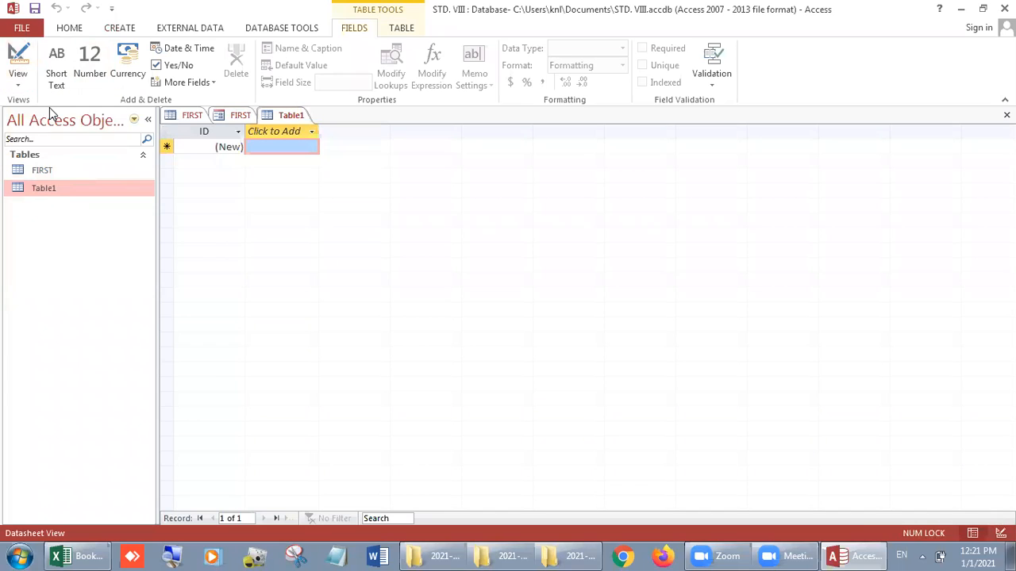
Switch the new blank table to Design View, saving it under the name Sports.
left_click(194, 119)
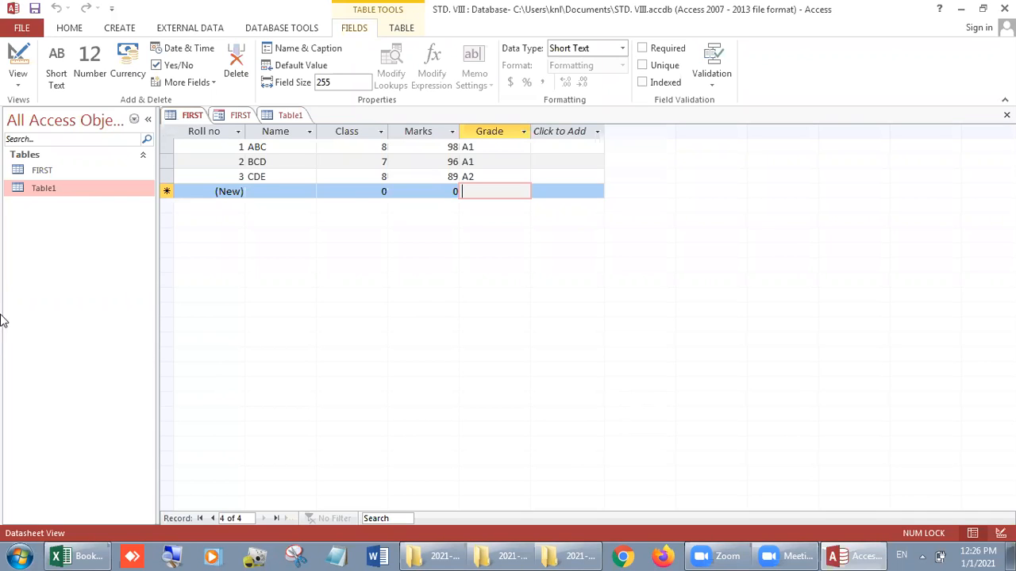
double_click(119, 188)
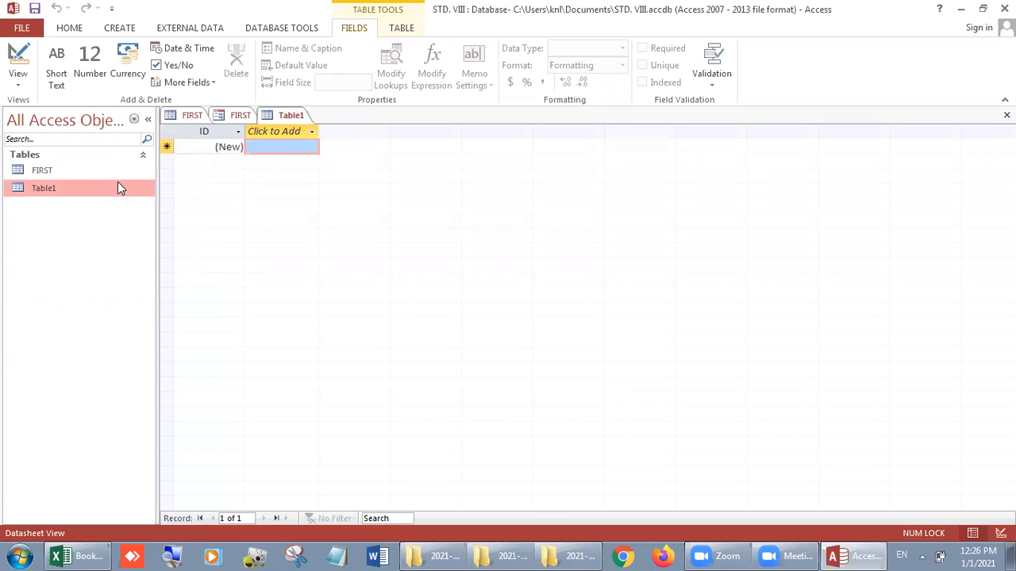
left_click(12, 83)
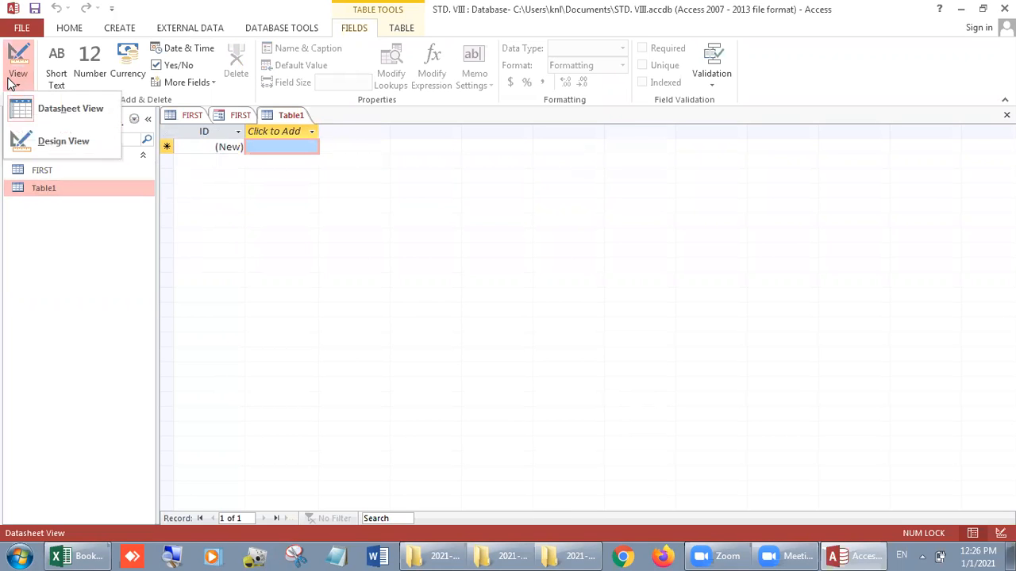
left_click(43, 139)
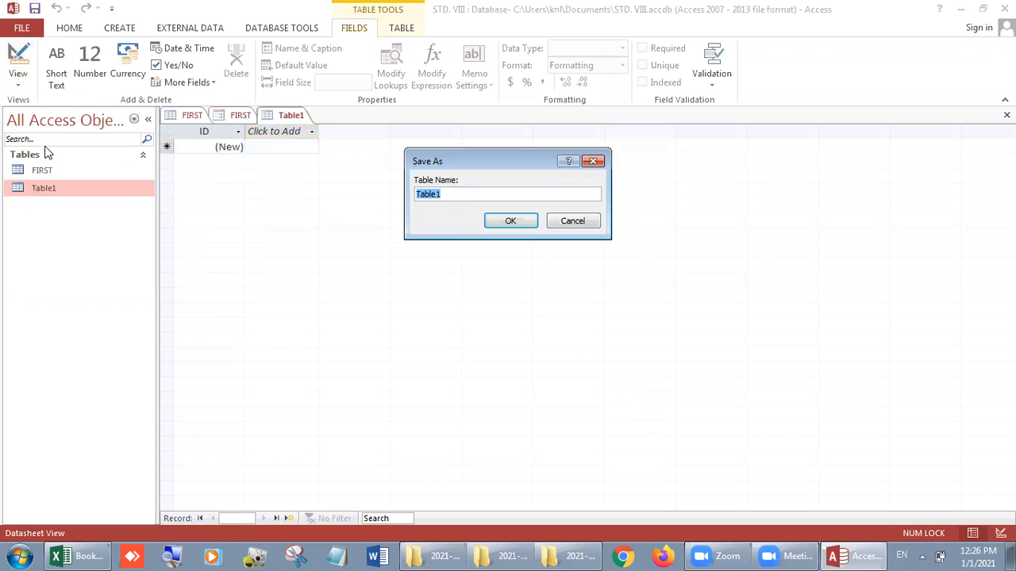
type("Sports")
left_click(510, 222)
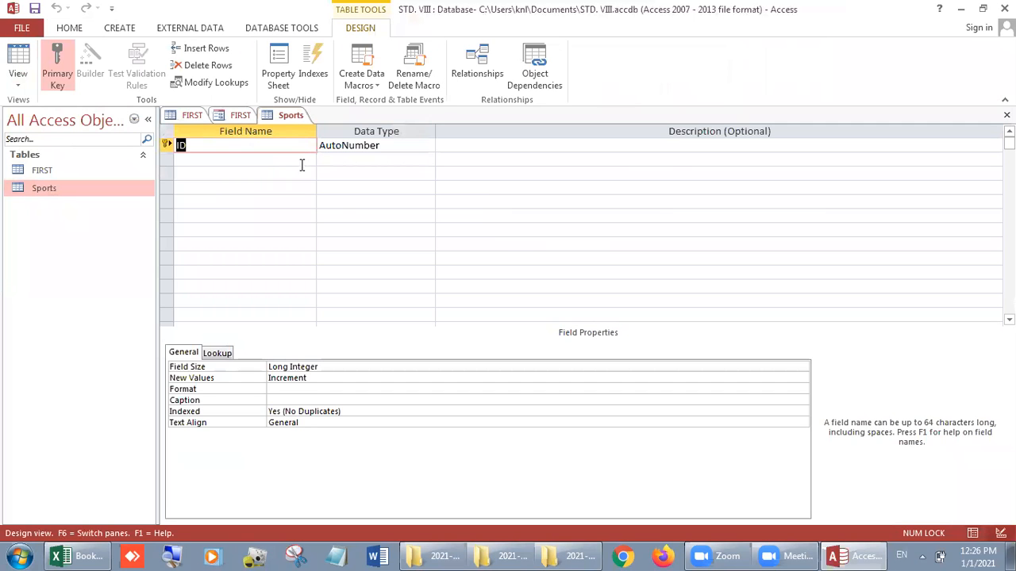
Rename the Sports table's ID field to Roll No.
key("Tab")
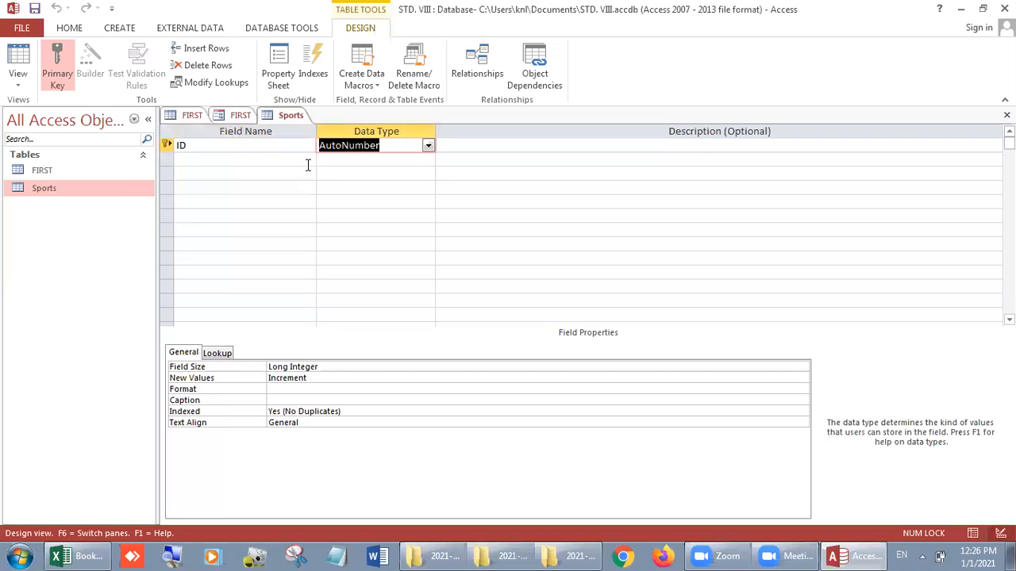
key("Tab")
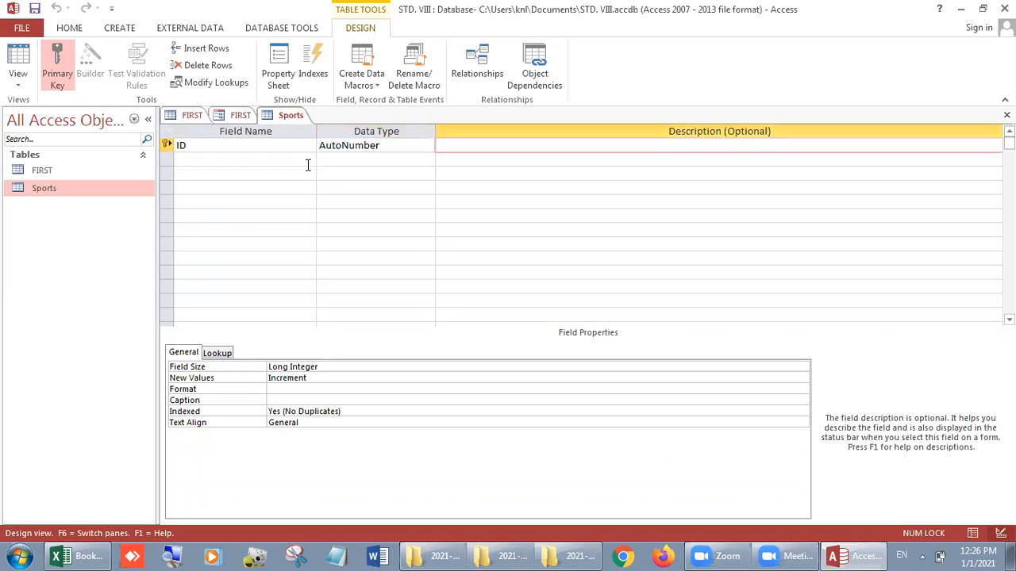
key("shift+Tab")
key("shift+Tab")
type("Roll No")
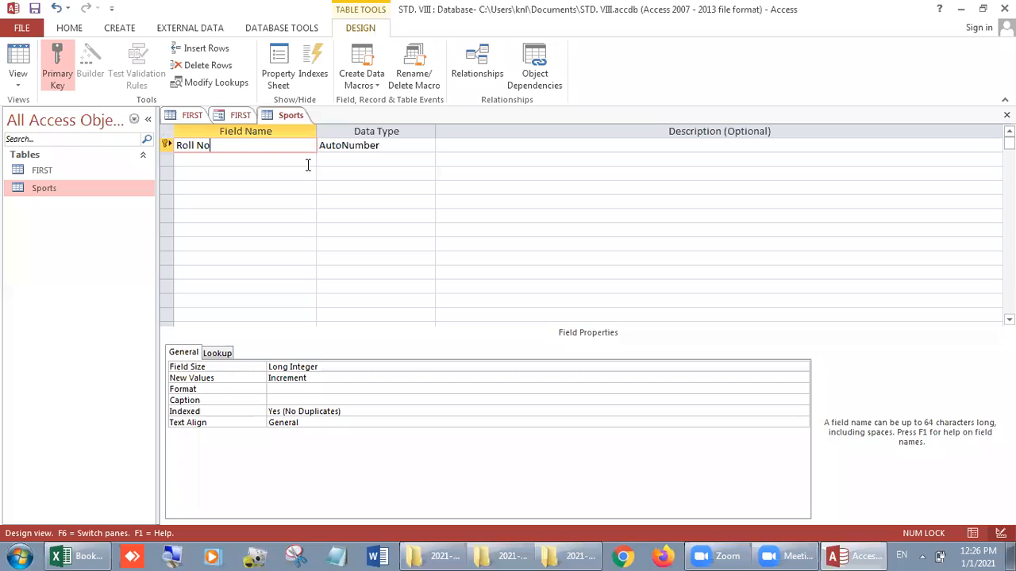
Add Name and Sport as Short Text fields below Roll No, accepting the reserved word as a field name.
key("Tab")
key("Tab")
key("Tab")
type("Name")
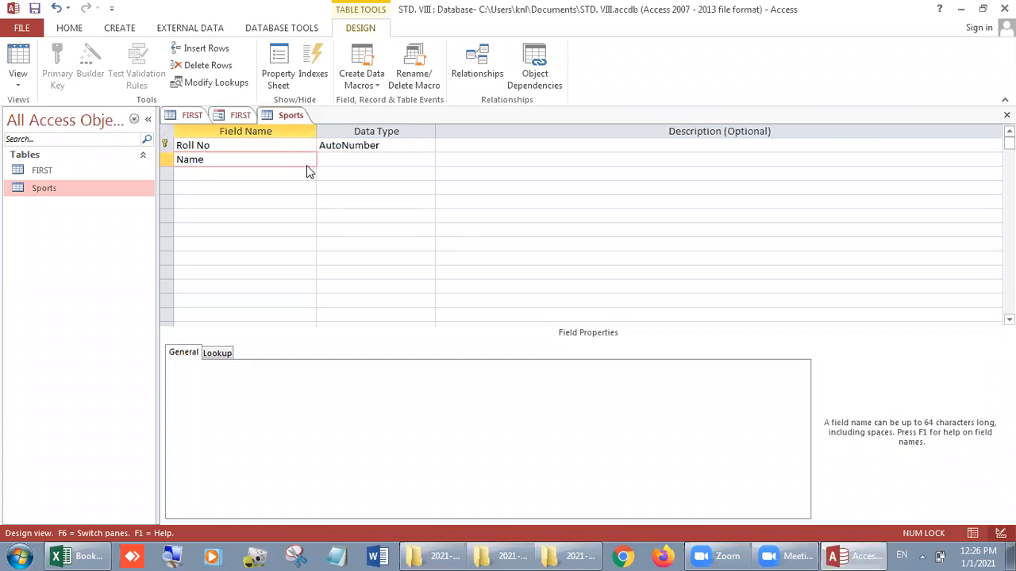
key("Tab")
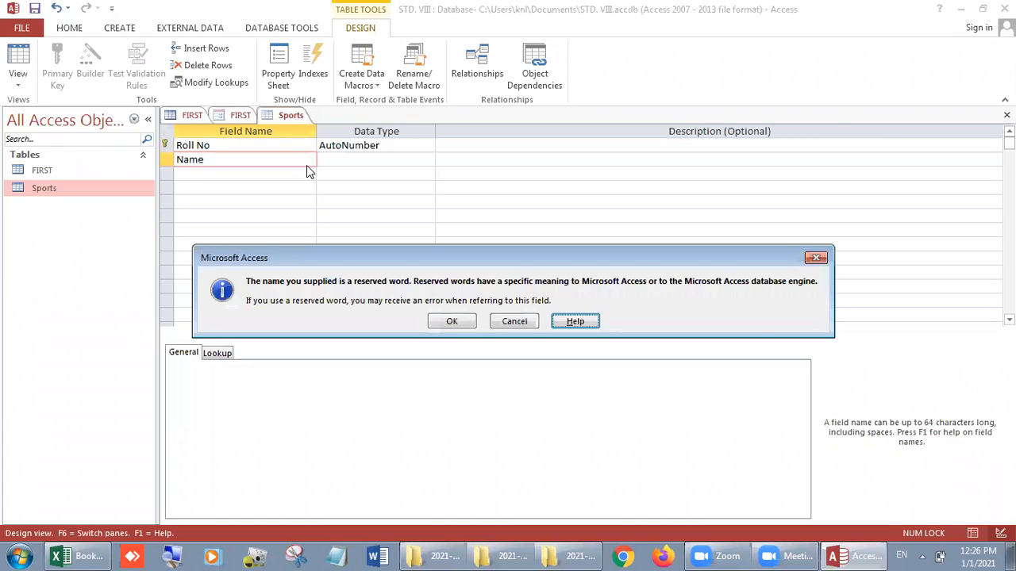
left_click(451, 321)
left_click(237, 175)
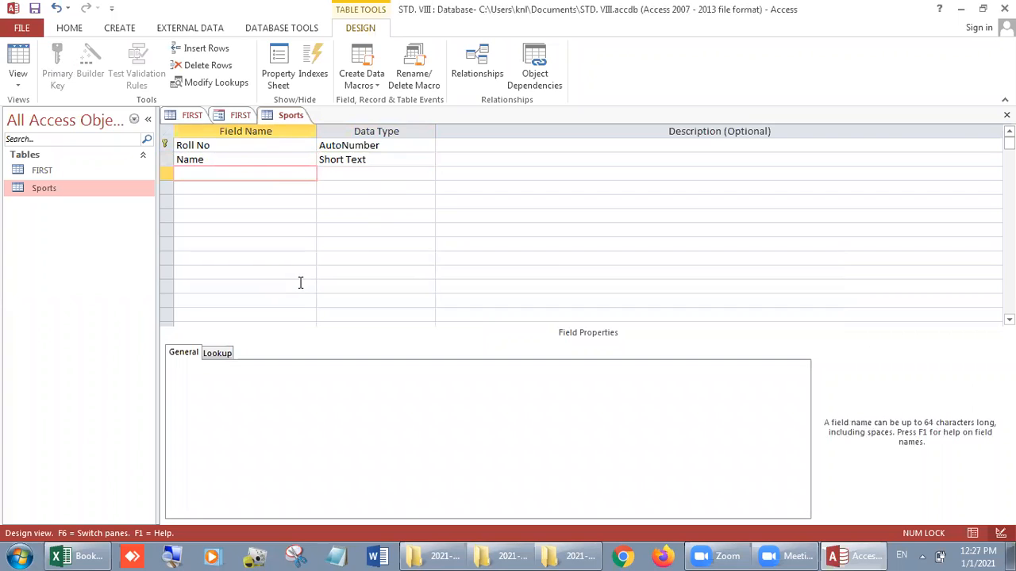
type("Sport")
key("Tab")
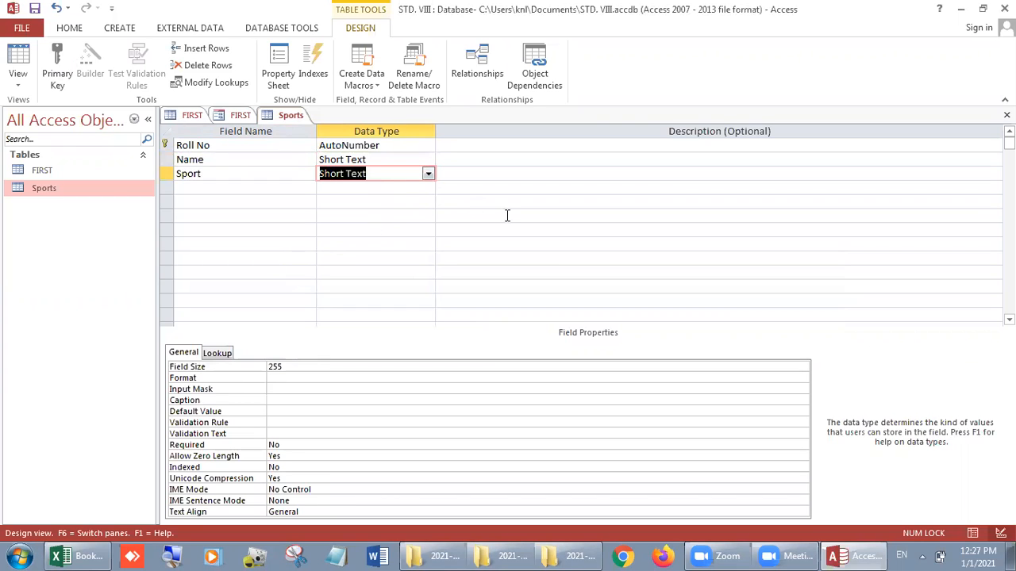
Save the Sports table's design and show the table in Datasheet View.
left_click(105, 190)
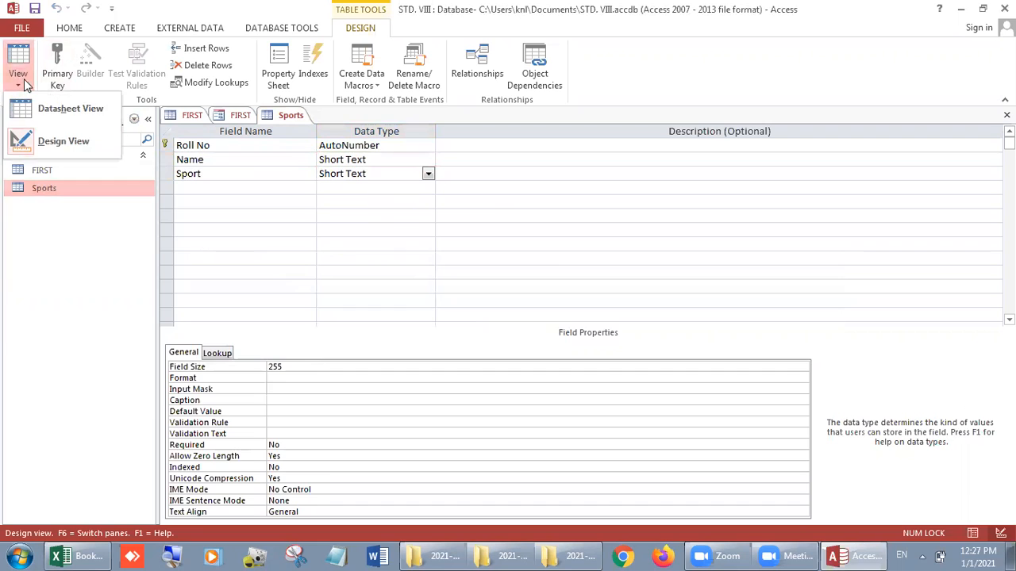
left_click(48, 110)
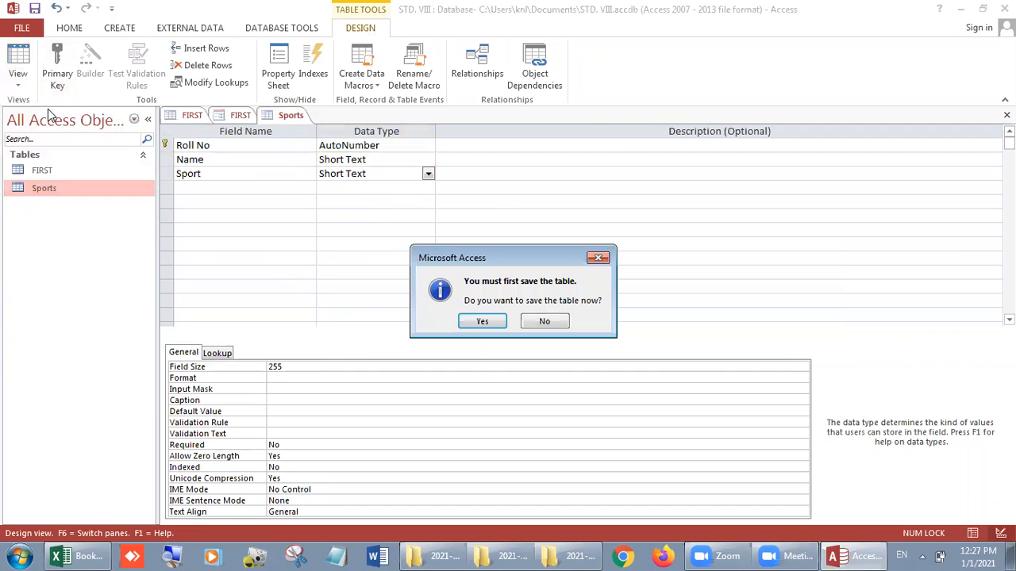
left_click(481, 321)
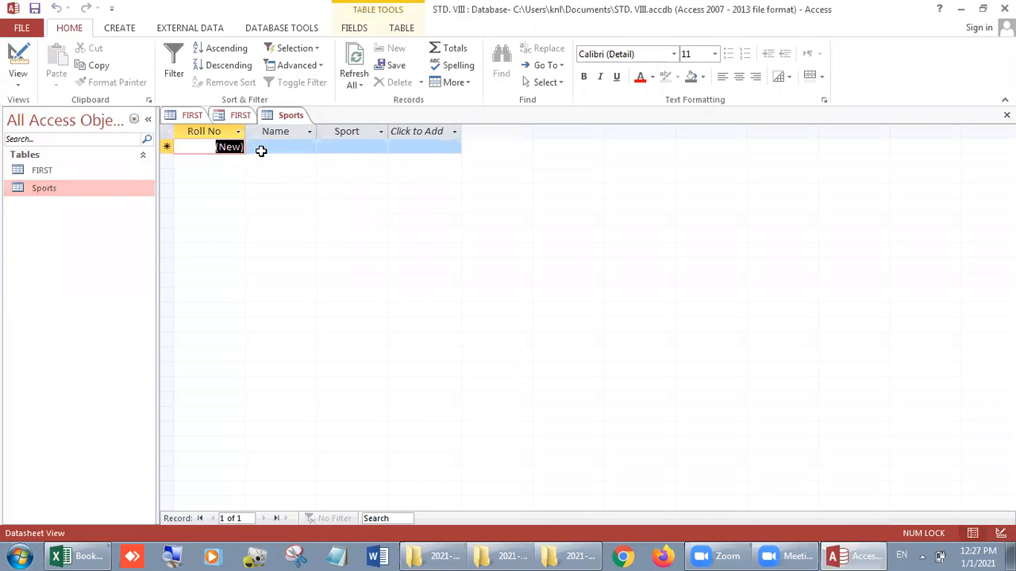
Check the student names in the FIRST table and return to the Name field of the Sports table's new record.
left_click(262, 150)
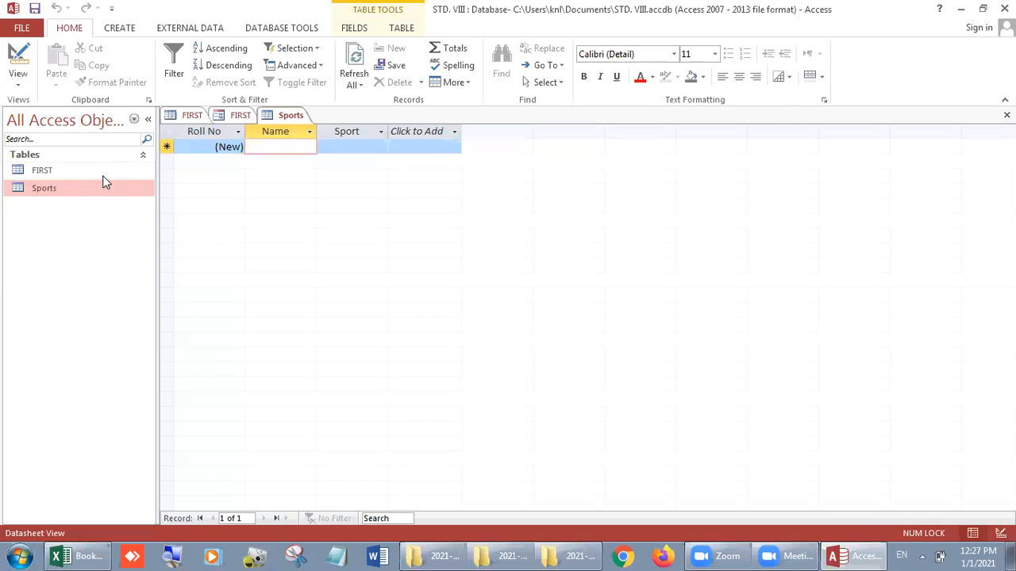
left_click(58, 172)
left_click(24, 86)
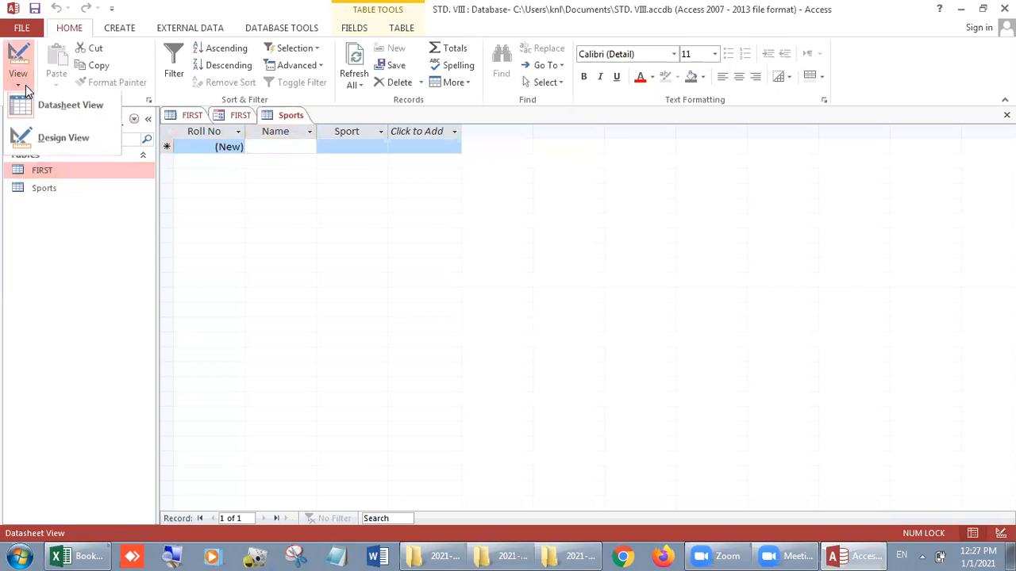
left_click(46, 113)
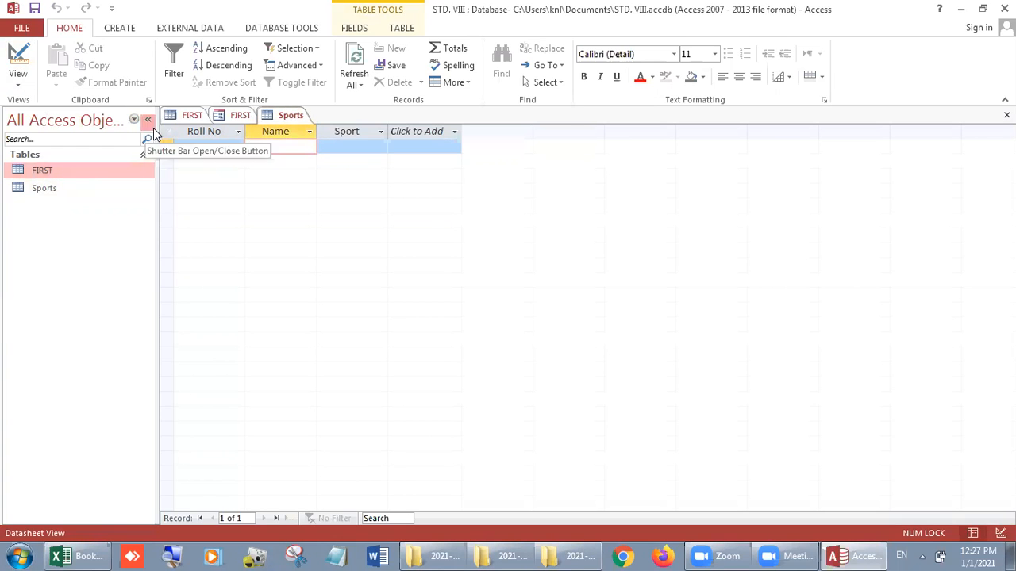
left_click(189, 116)
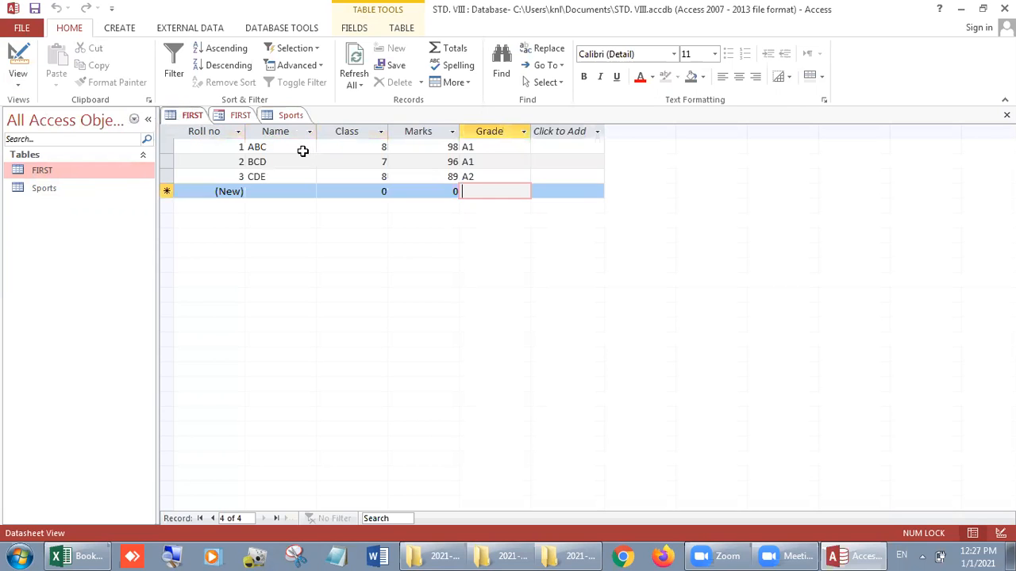
left_click(256, 129)
left_click(287, 117)
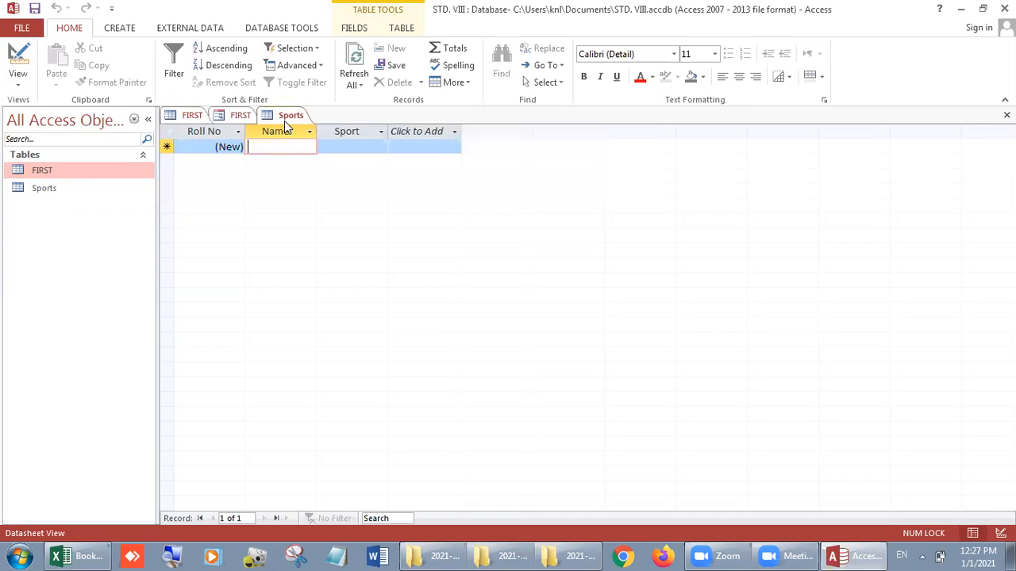
Enter the first Sports record with Name ABC and Sport Cricket.
type("ABC")
key("Tab")
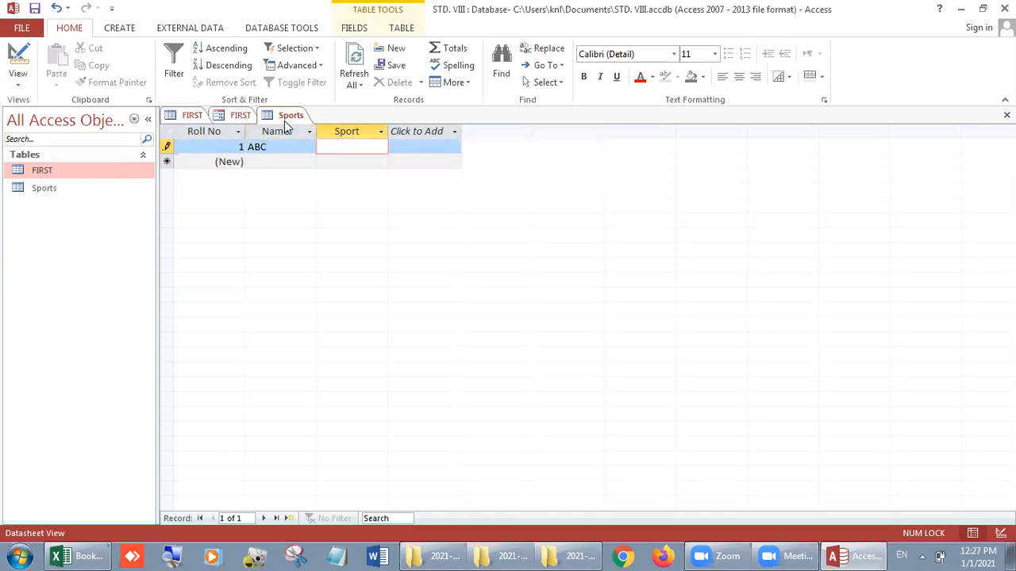
type("Cricket")
key("Tab")
key("Tab")
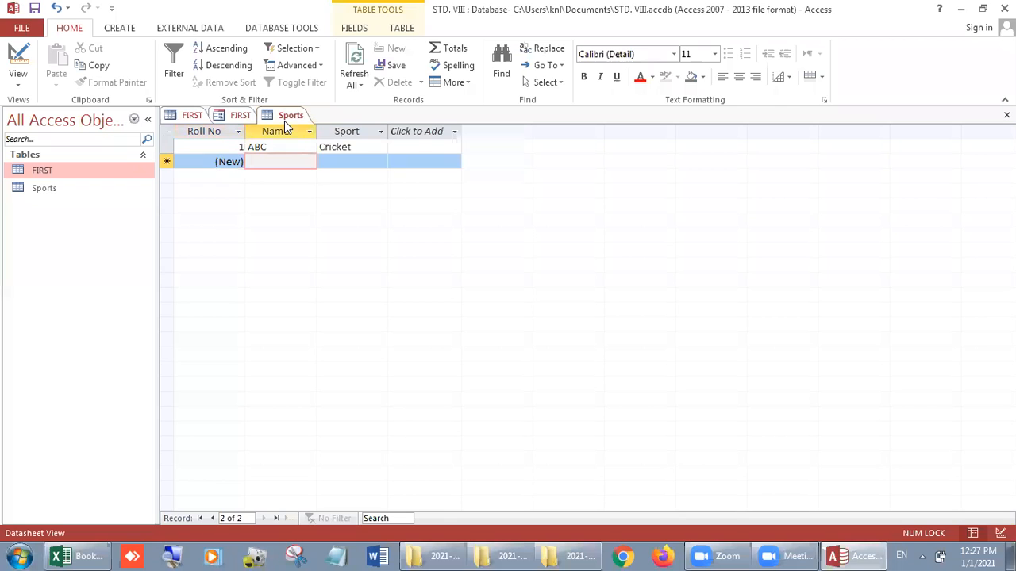
Enter the second Sports record with Name BCD and Sport Hockey.
type("BCD")
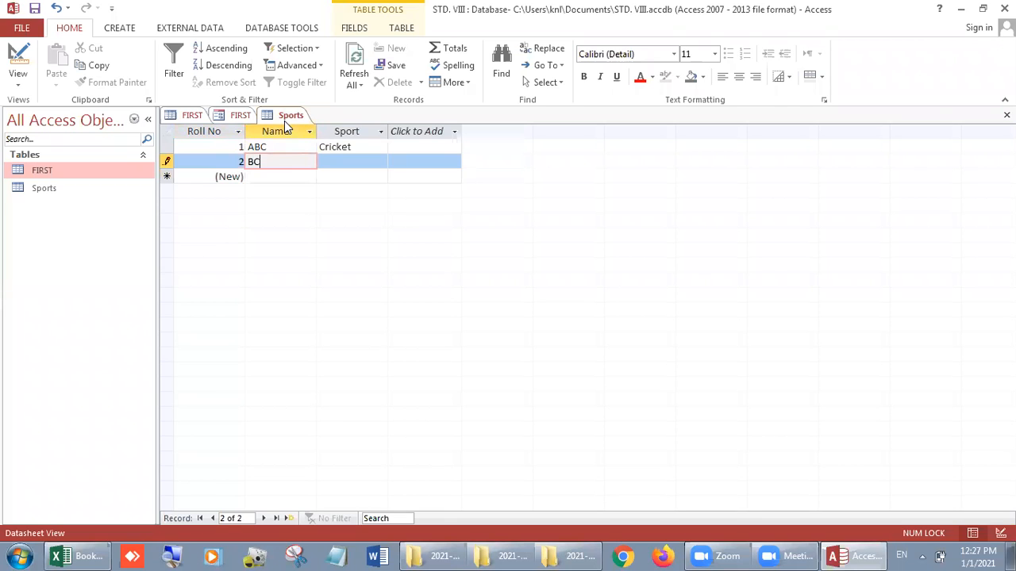
key("Tab")
type("Hockey")
key("Tab")
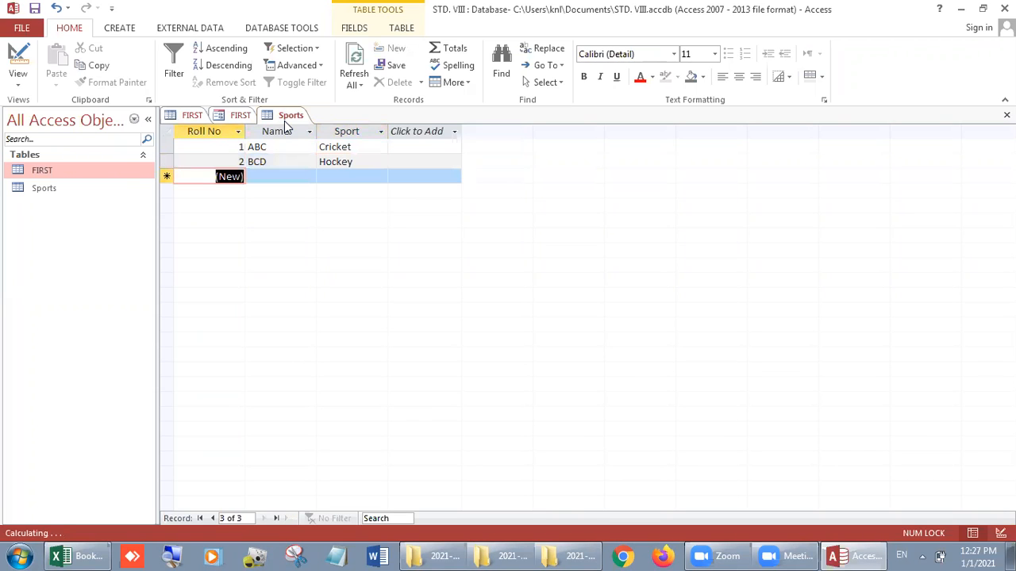
key("Tab")
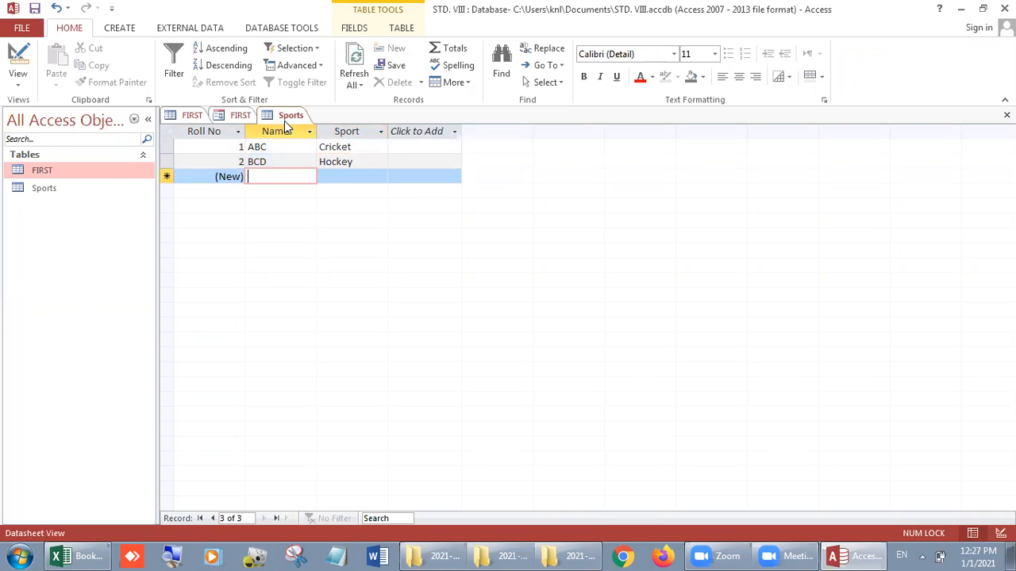
Enter the third Sports record with Name CDE and Sport Football.
type("CDE")
key("Tab")
type("Football")
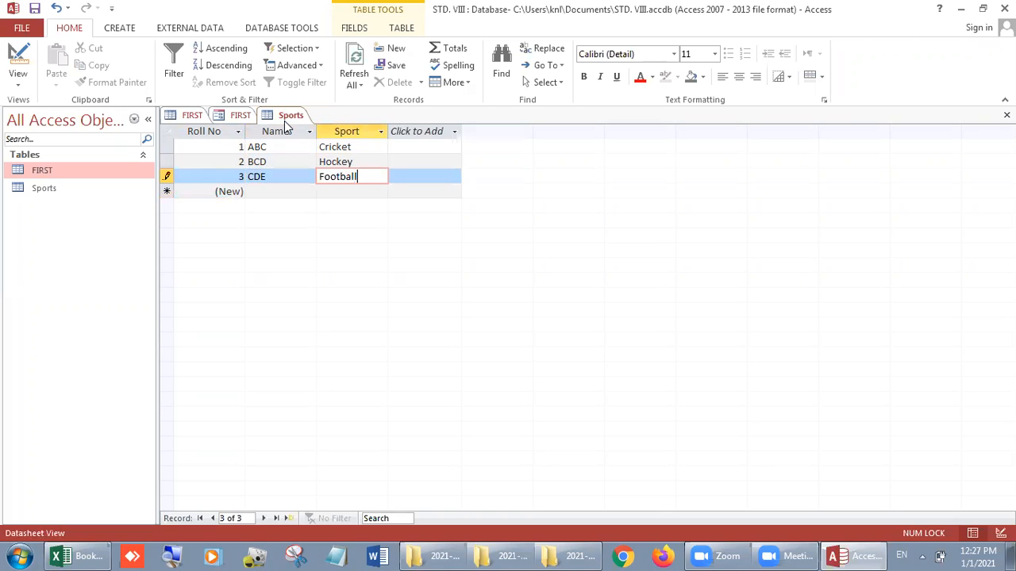
key("Tab")
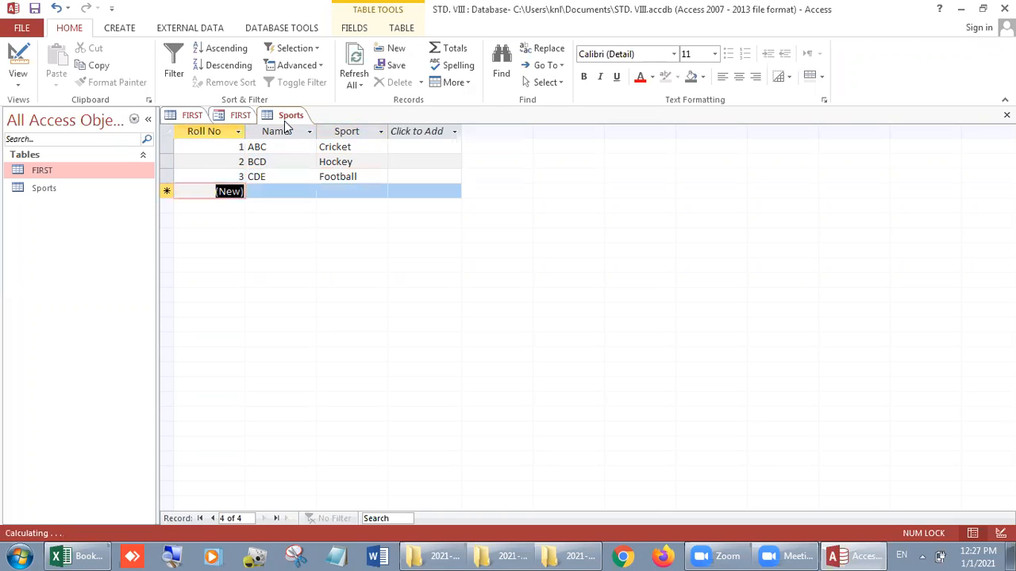
key("Tab")
Fill in the fourth Sports record with Name DEF and Sport Cricket.
type("DEF")
key("Tab")
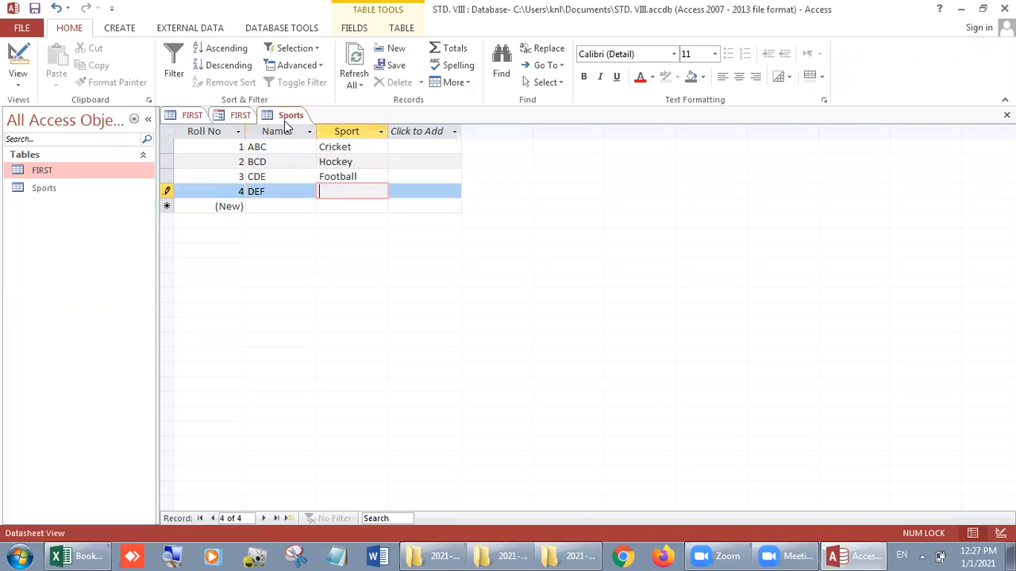
type("Cricket")
Close the FIRST form, saving it under the name FIRST.
left_click(236, 116)
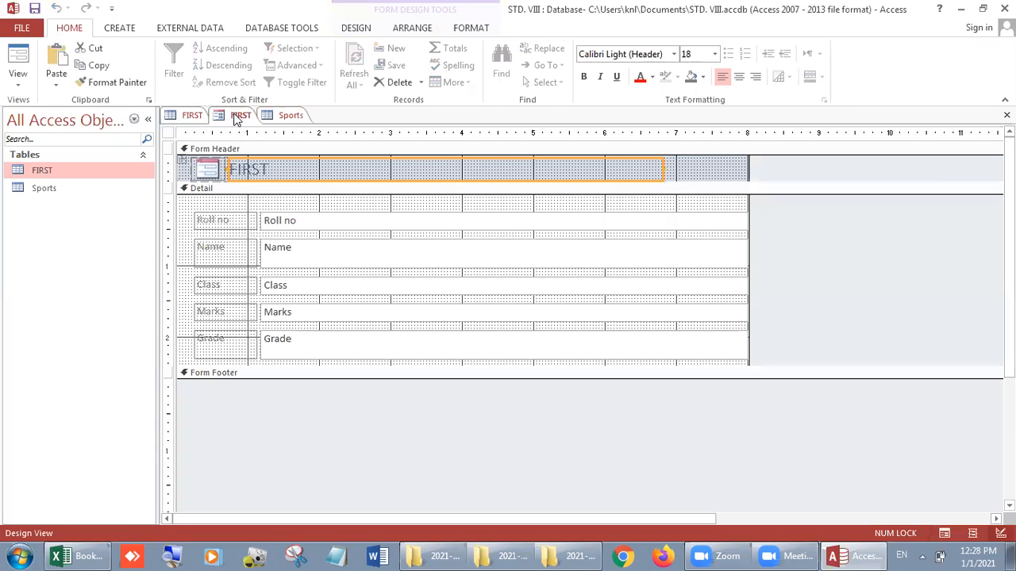
right_click(235, 116)
left_click(246, 121)
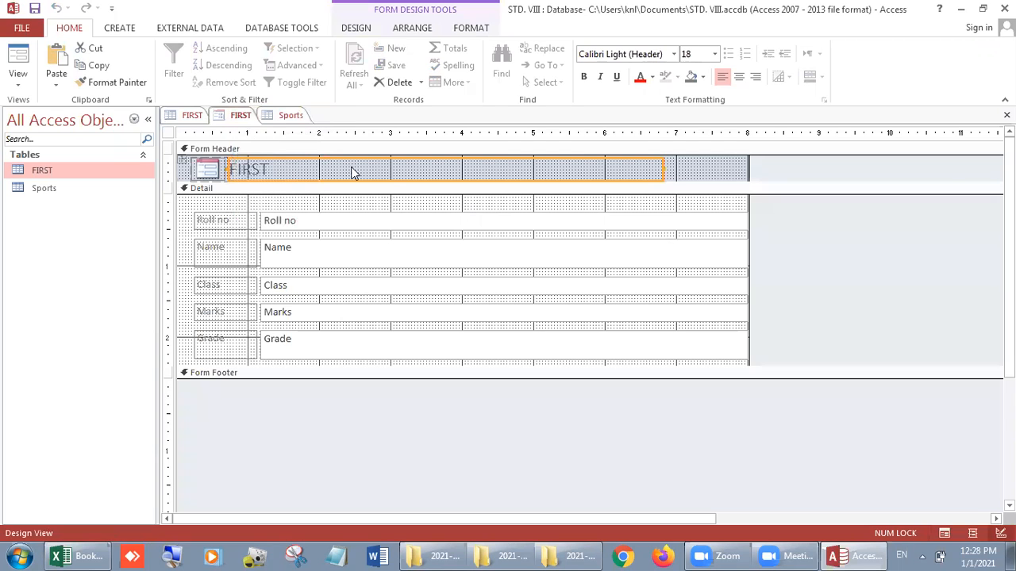
left_click(451, 318)
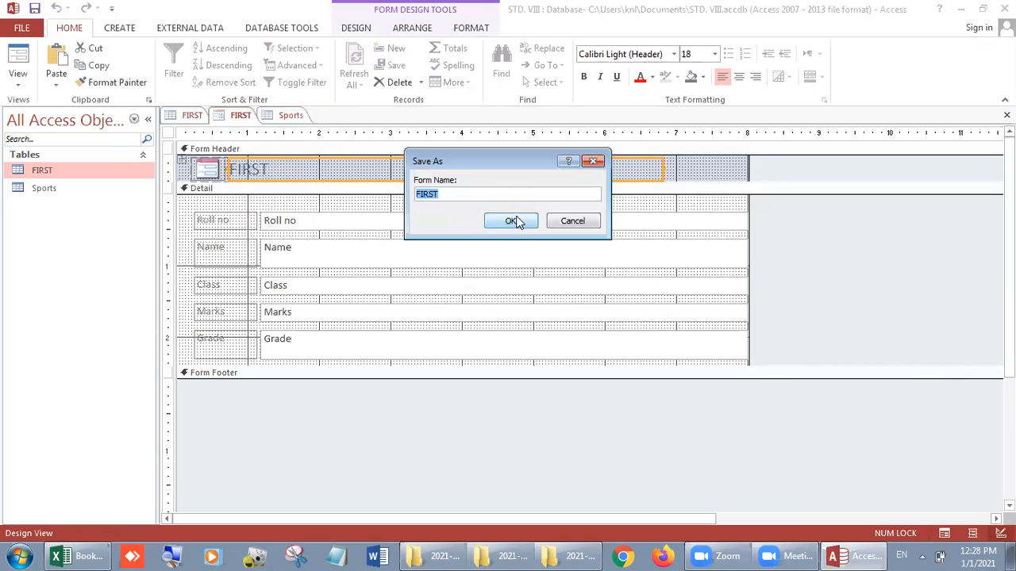
left_click(513, 220)
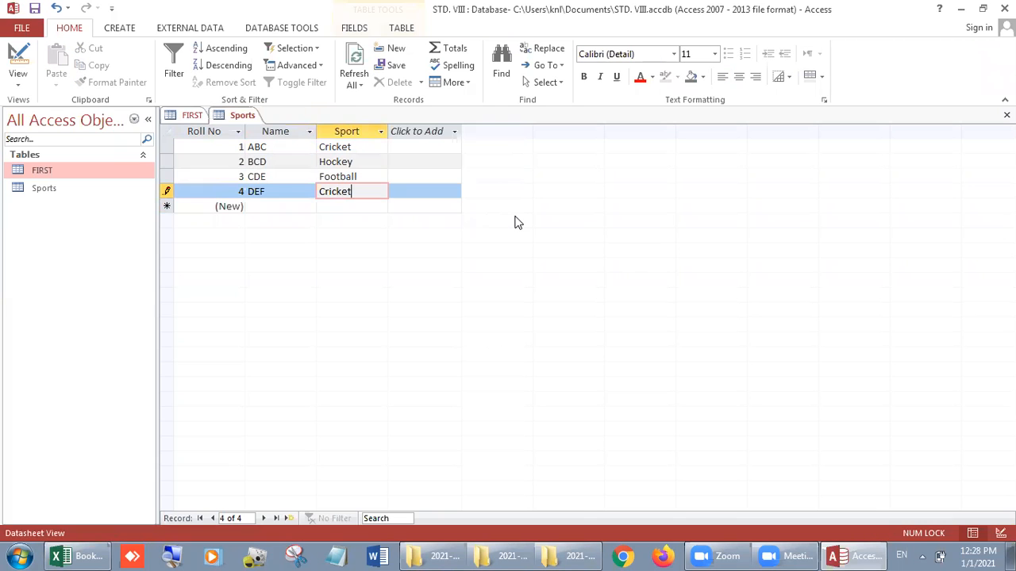
Compare the FIRST table's student data with the Roll No and Name values in the Sports table.
left_click(193, 115)
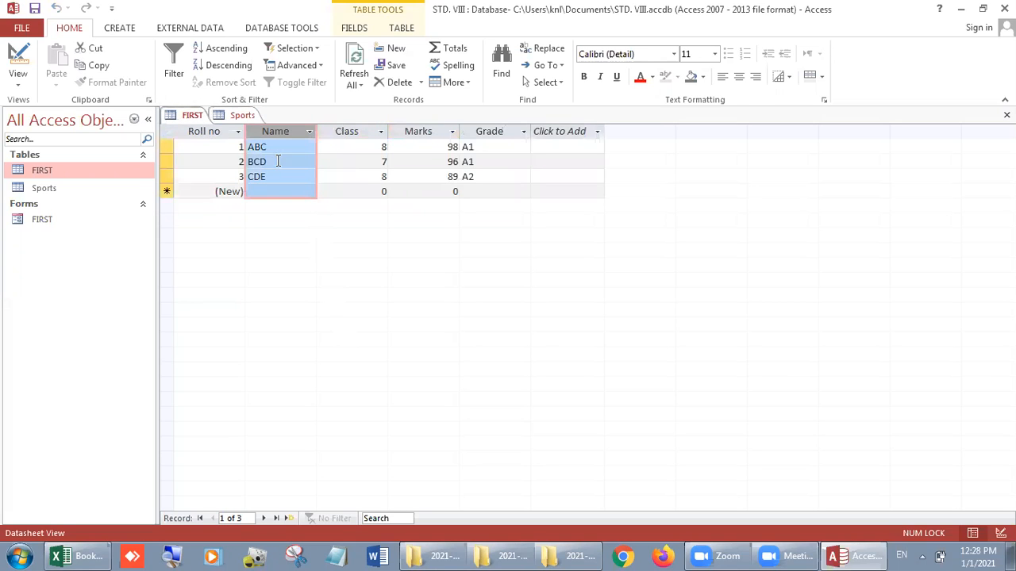
left_click(379, 177)
left_click(240, 117)
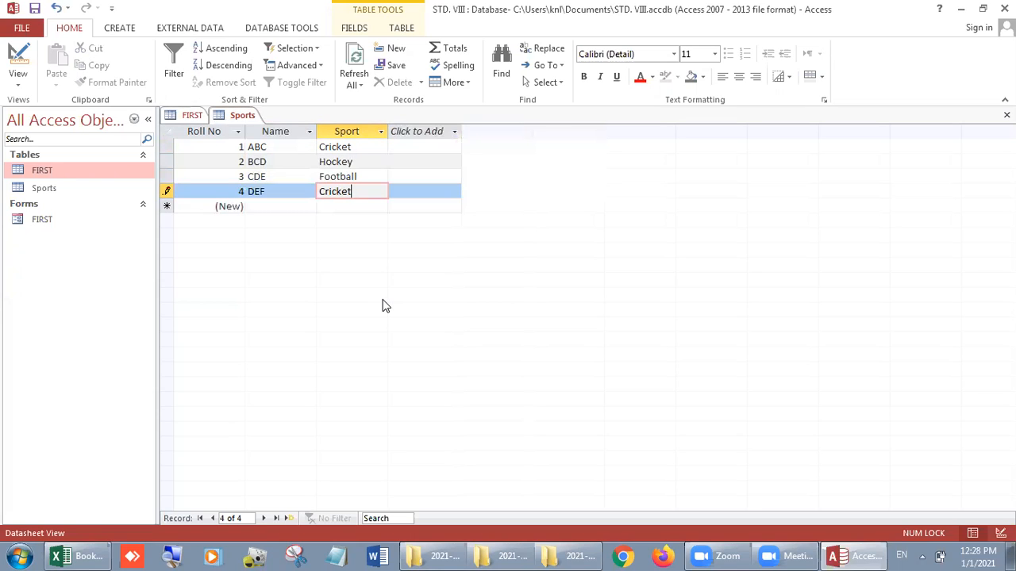
left_click_drag(240, 148, 256, 185)
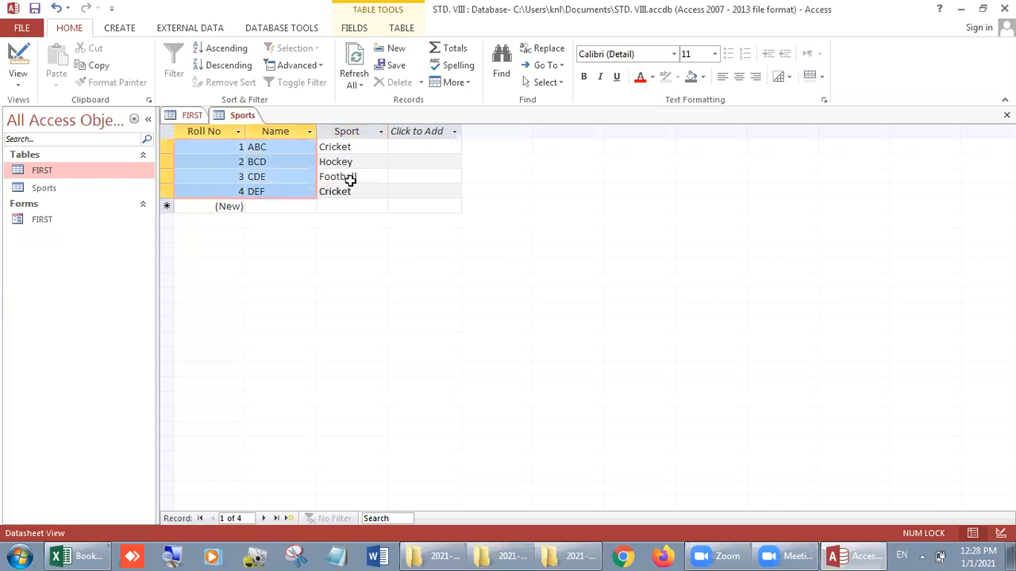
Compare the Sport values in the Sports table with the Roll no, Name and Class values in the FIRST table.
left_click(350, 147)
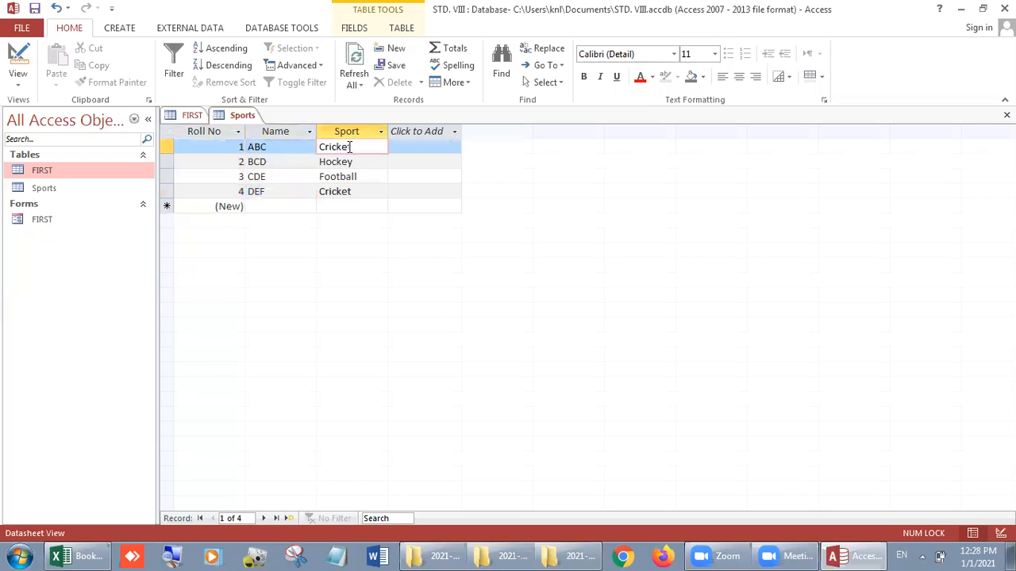
left_click(192, 116)
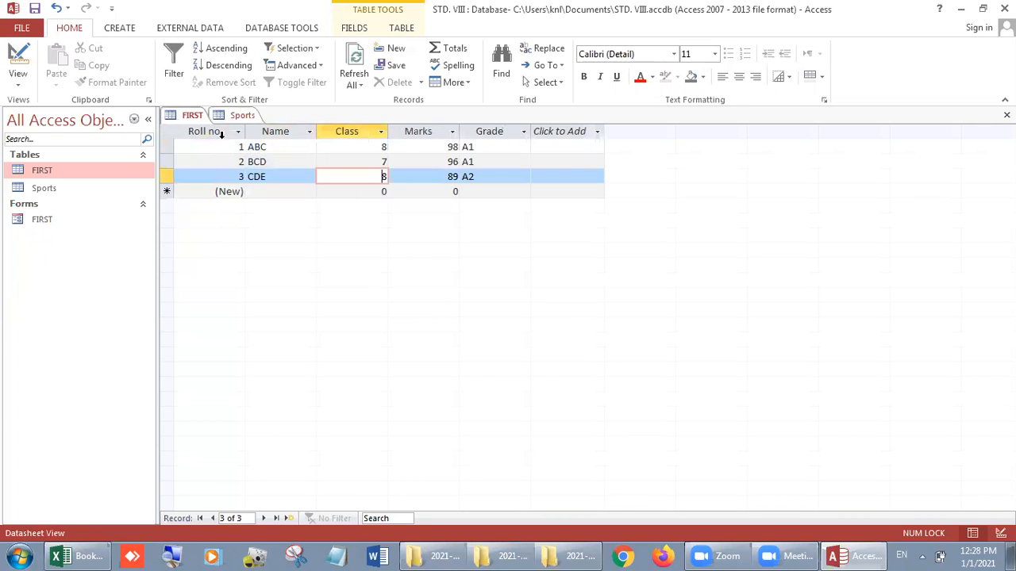
left_click(222, 136)
left_click_drag(242, 150, 268, 151)
left_click(268, 161)
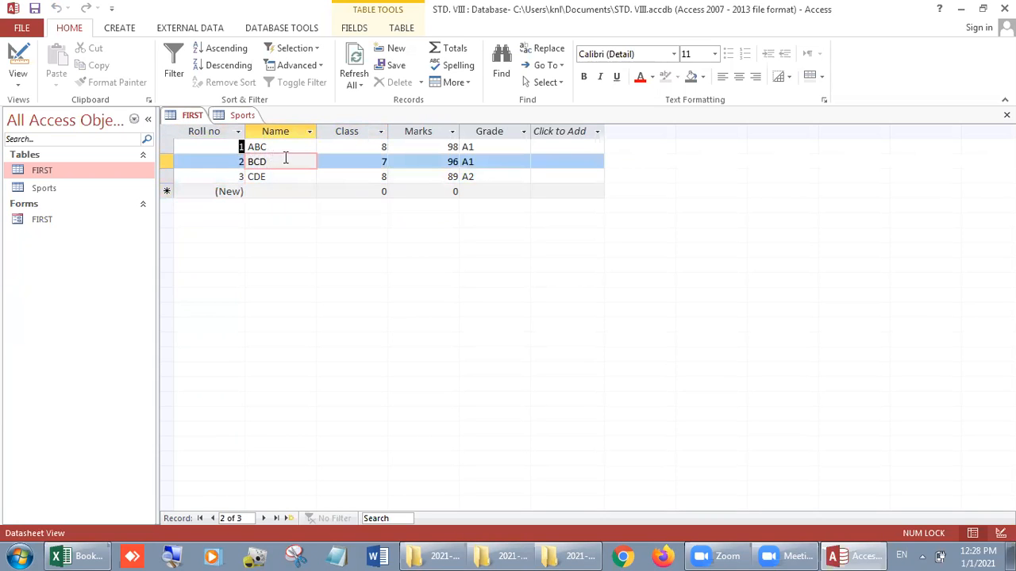
left_click(272, 175)
left_click(225, 149)
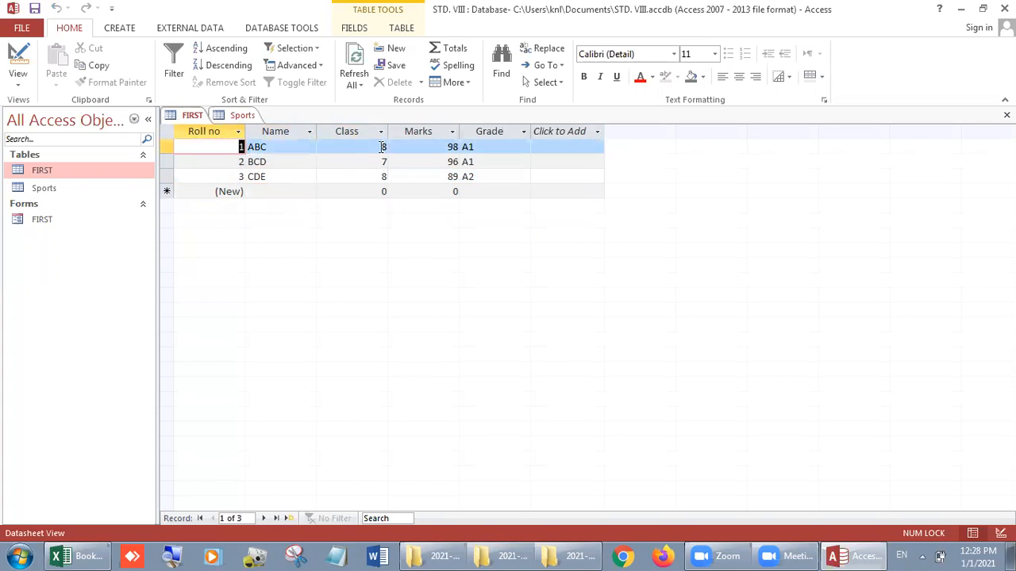
left_click(385, 192)
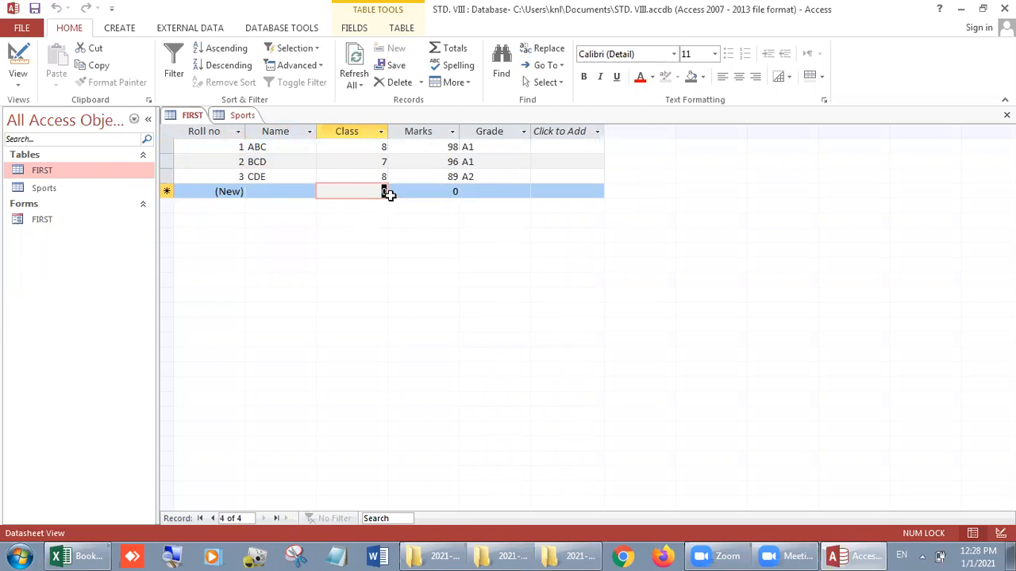
key("Up")
key("Up")
key("Up")
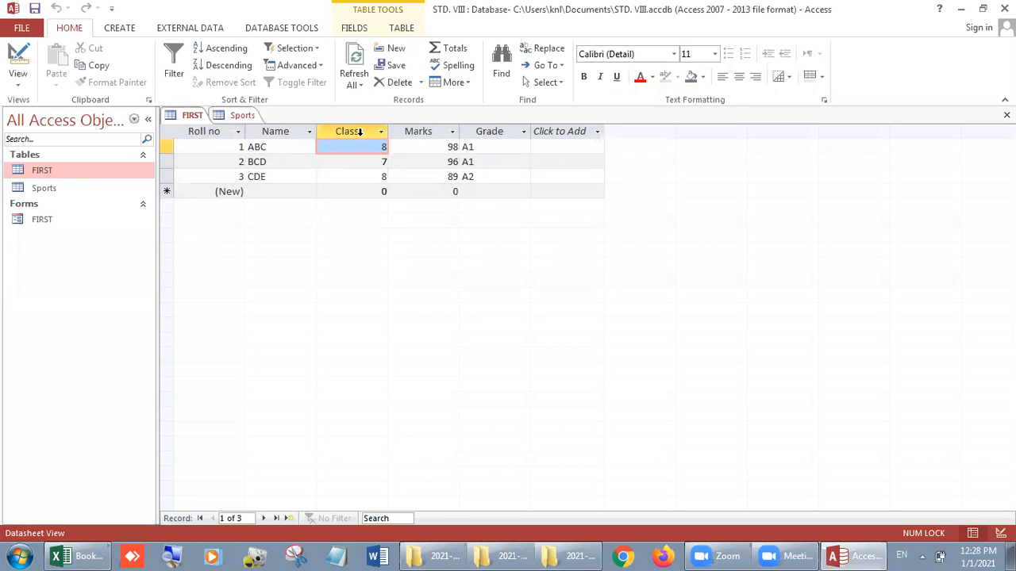
Open the Sports table in Design View and inspect the Roll No field's primary key marker and data type.
left_click(246, 116)
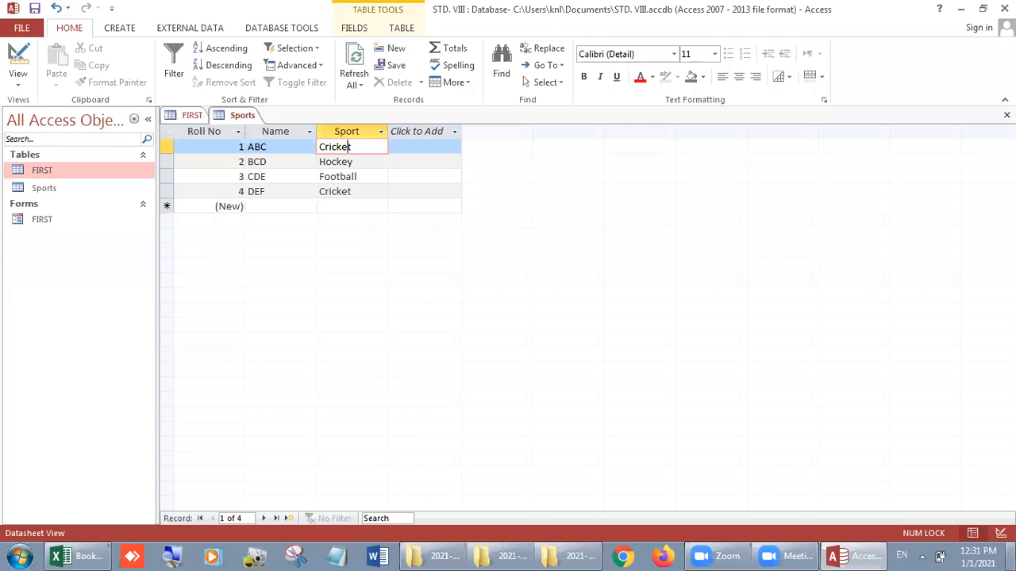
left_click(24, 87)
left_click(51, 138)
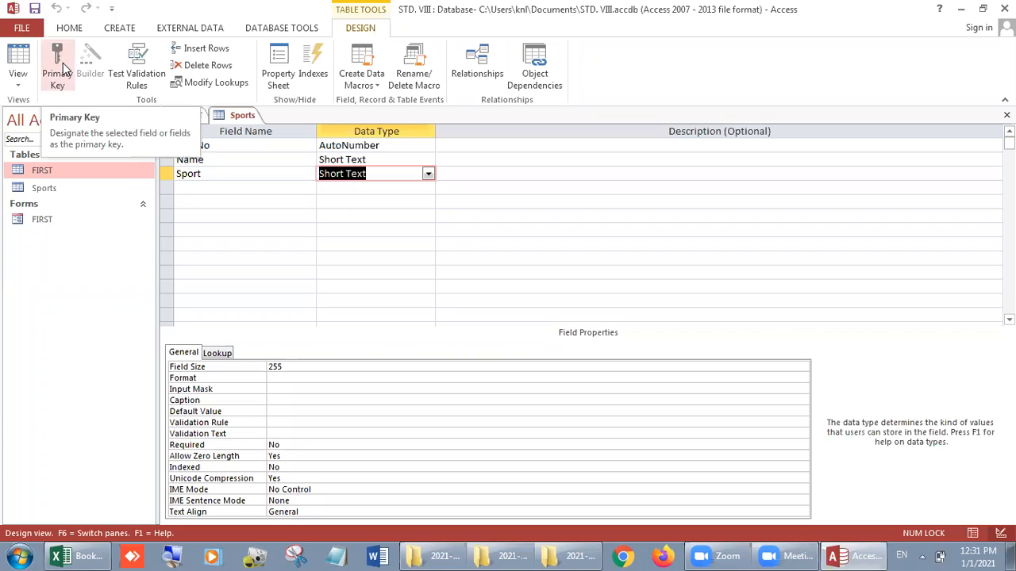
left_click(257, 246)
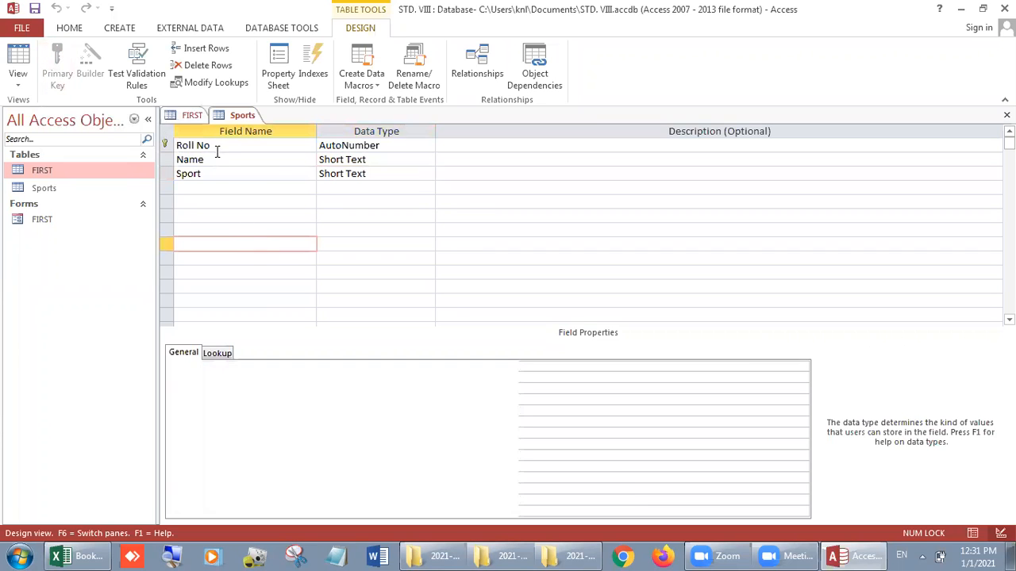
left_click(354, 147)
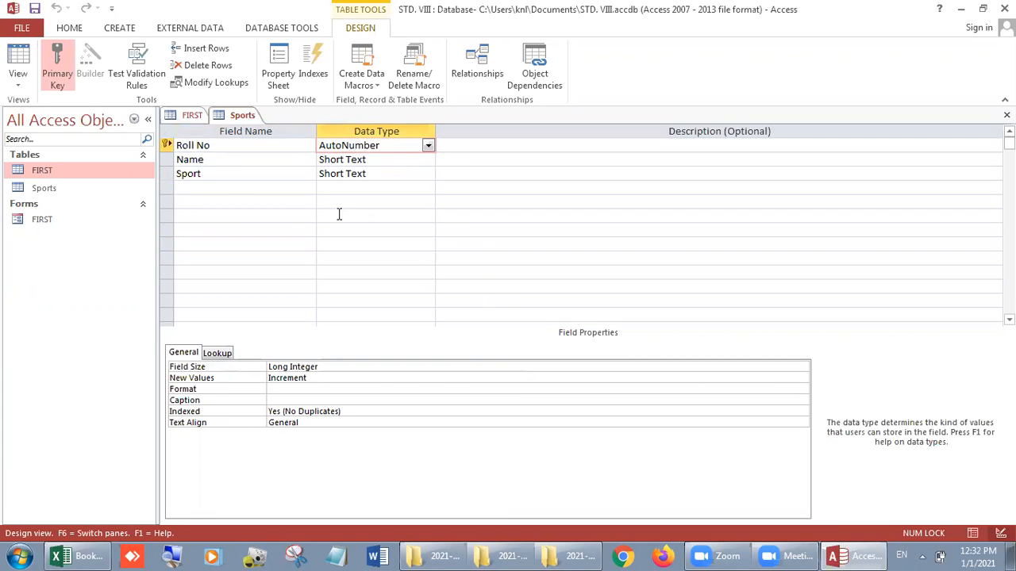
Make the Name field the primary key of the Sports table.
left_click(167, 162)
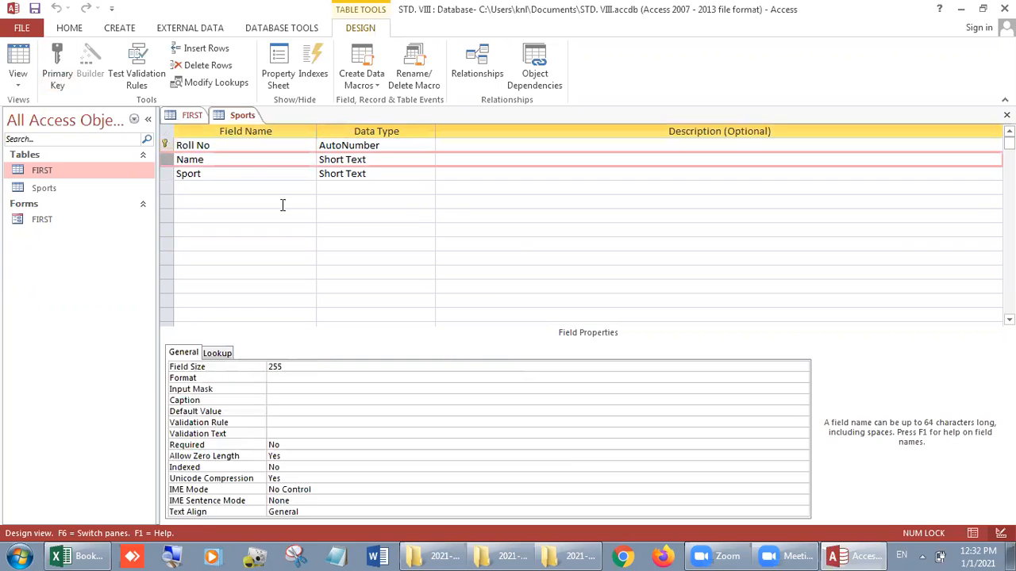
left_click(308, 215)
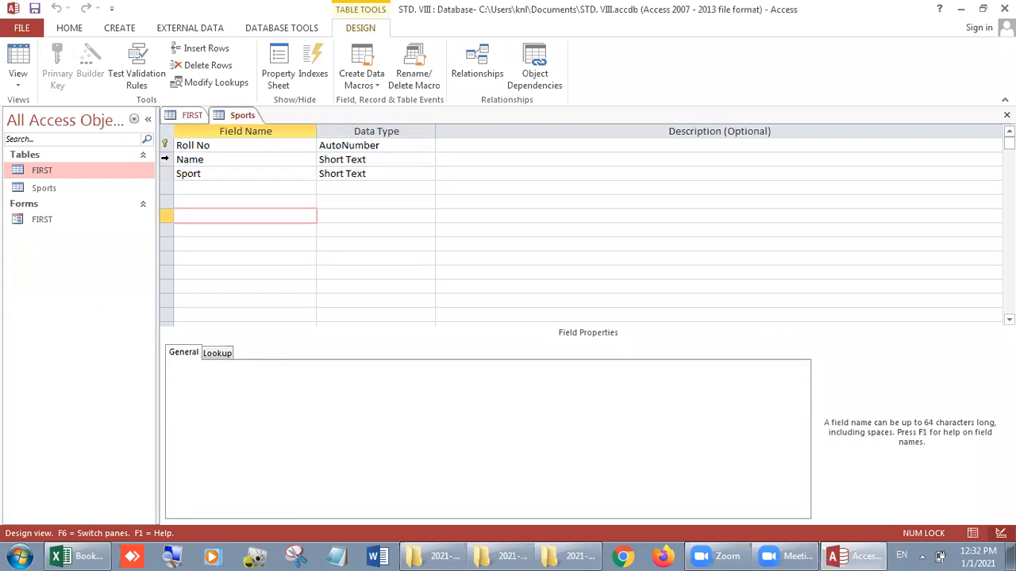
left_click(168, 162)
left_click(57, 63)
left_click(204, 173)
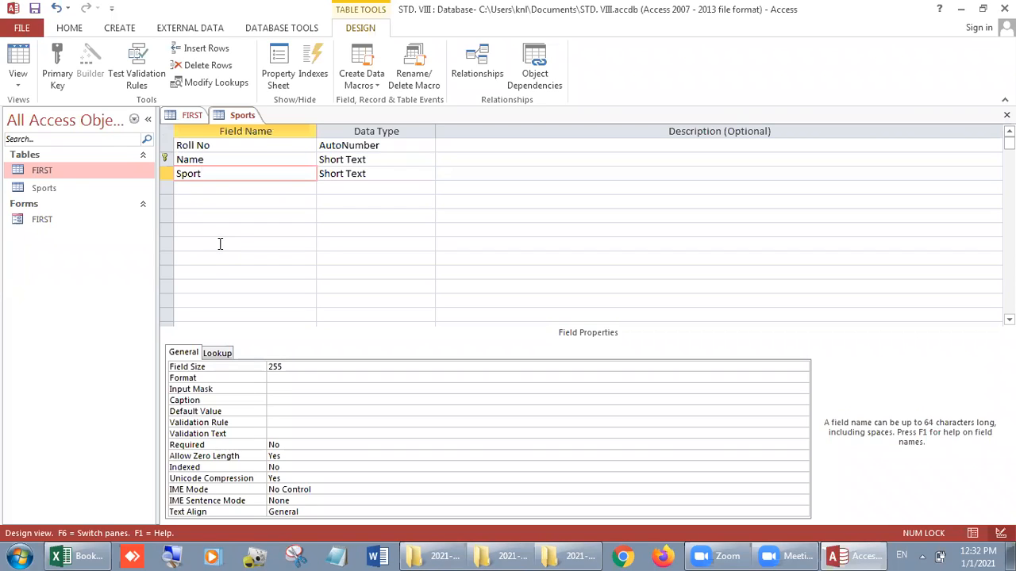
Add a field named Admn with the Number data type below the Sport field.
left_click(227, 187)
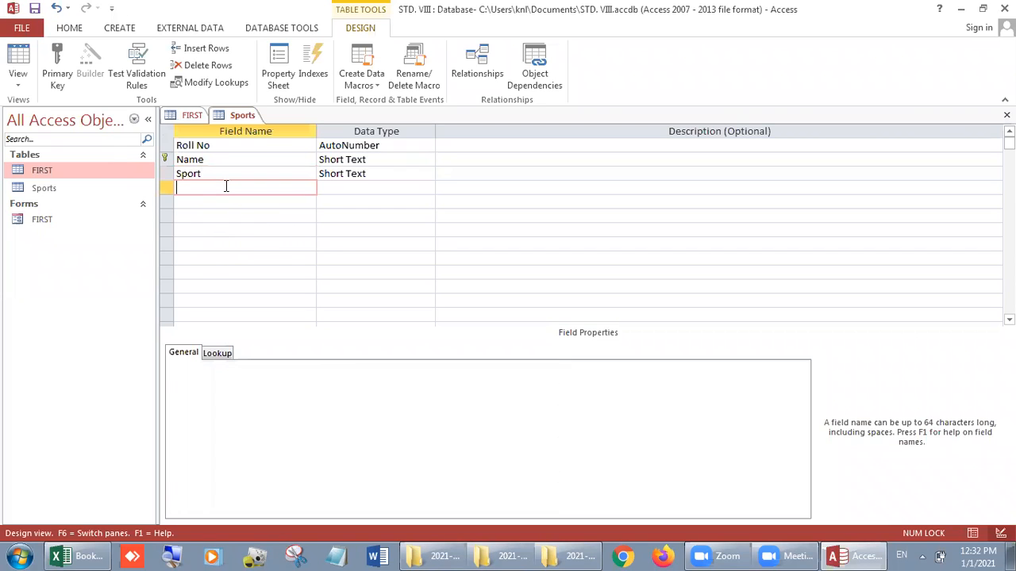
type("Admn")
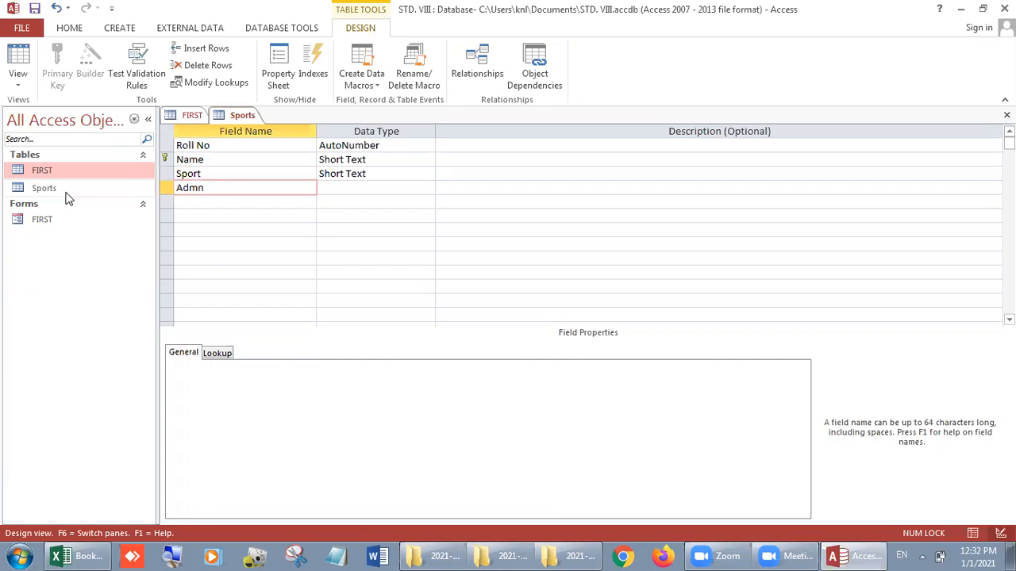
key("Tab")
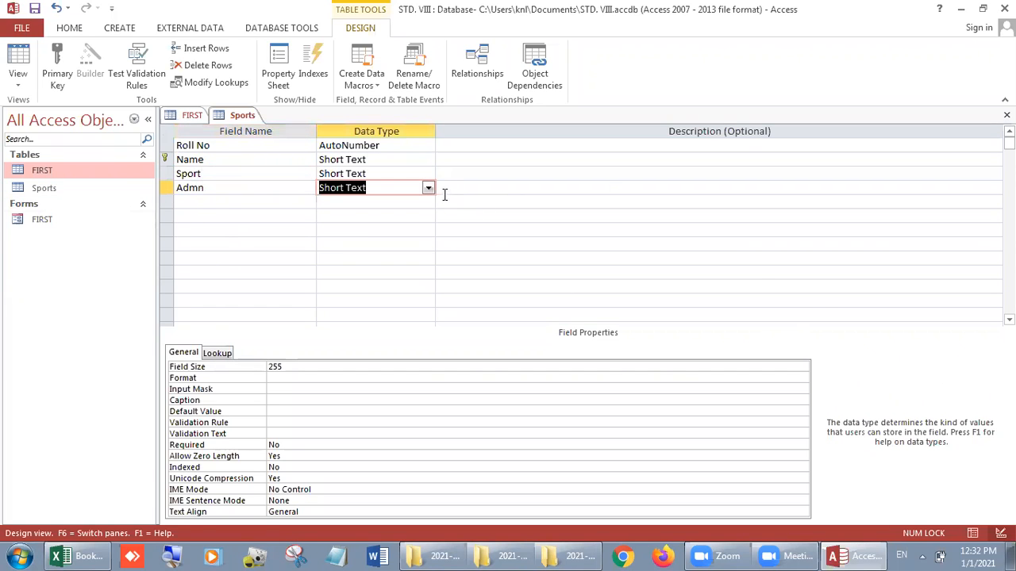
type("number")
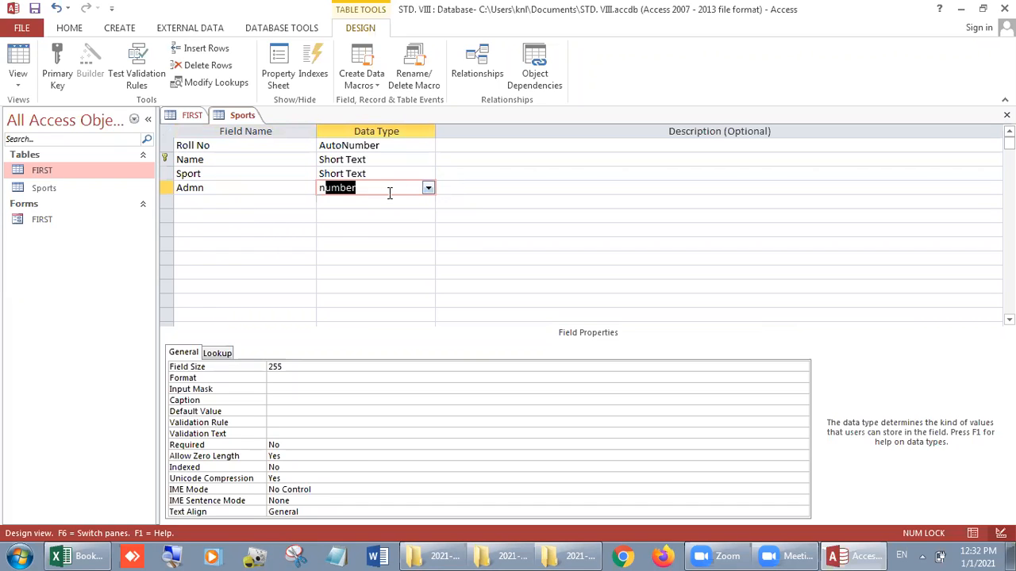
left_click(432, 205)
left_click(386, 188)
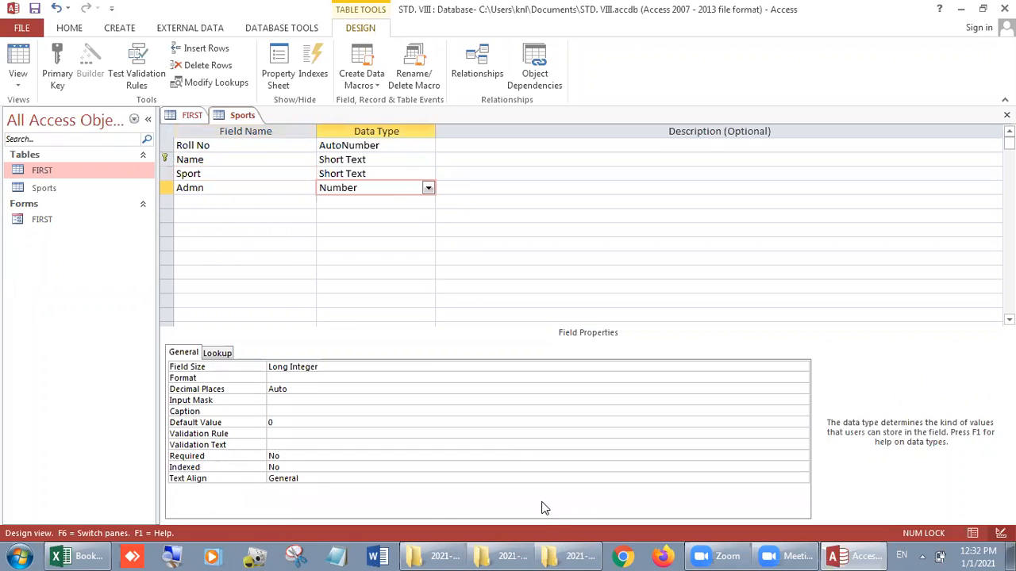
Make the Admn field the primary key of the Sports table and inspect its field properties.
left_click(166, 190)
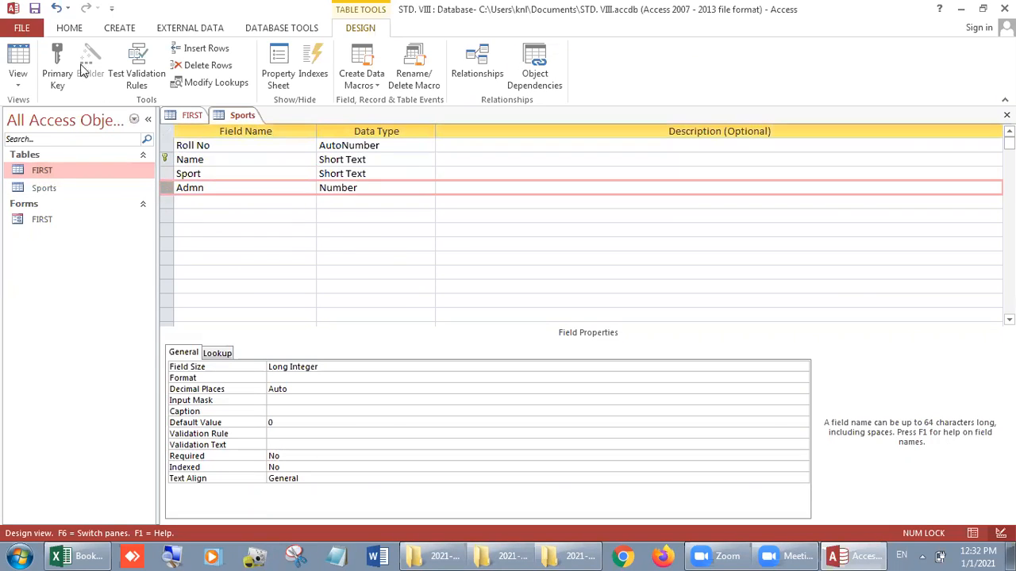
left_click(57, 68)
left_click(334, 262)
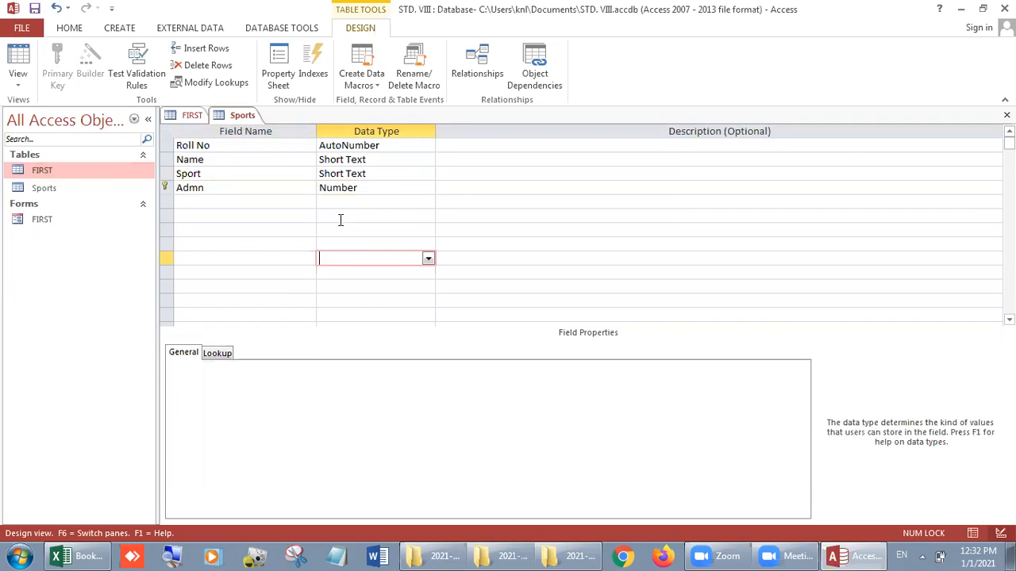
left_click(362, 187)
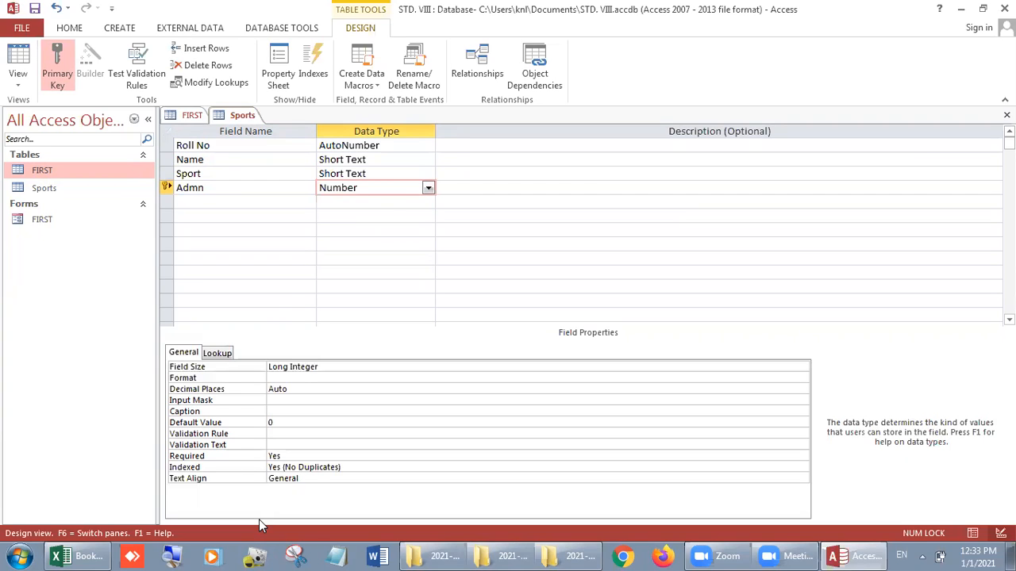
Try to save the Sports table design with Admn as its primary key.
left_click(34, 7)
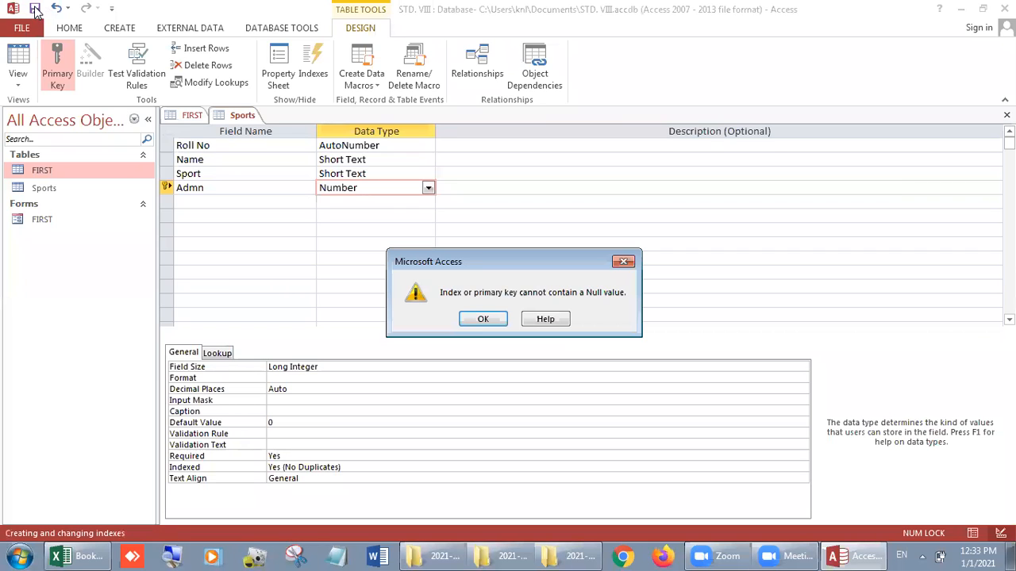
left_click(486, 319)
left_click(518, 333)
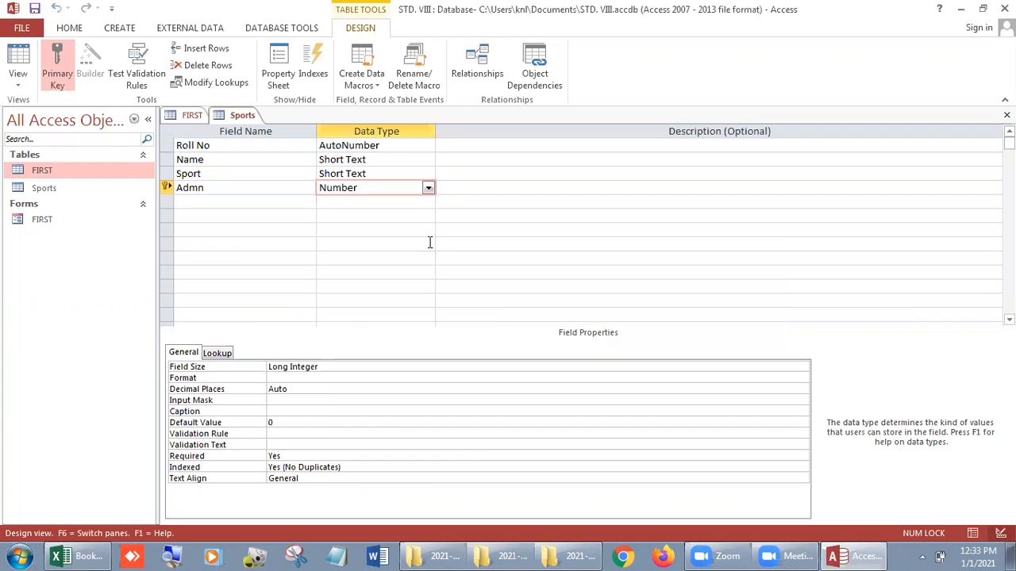
Try to switch the Sports table to Datasheet View, saving the design changes.
left_click(429, 232)
left_click(459, 200)
left_click(342, 188)
left_click(28, 85)
left_click(37, 114)
left_click(470, 321)
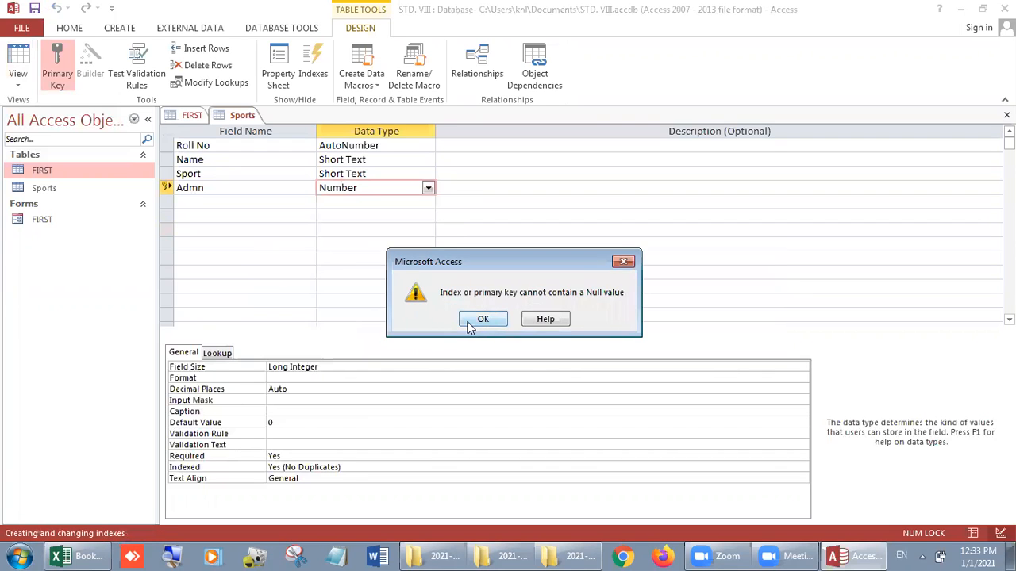
left_click(469, 324)
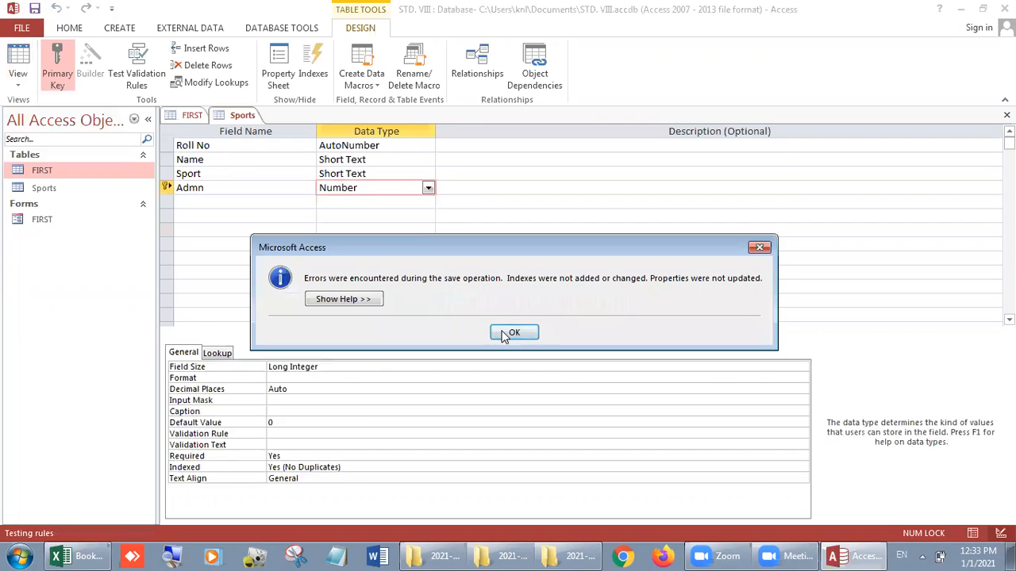
left_click(513, 333)
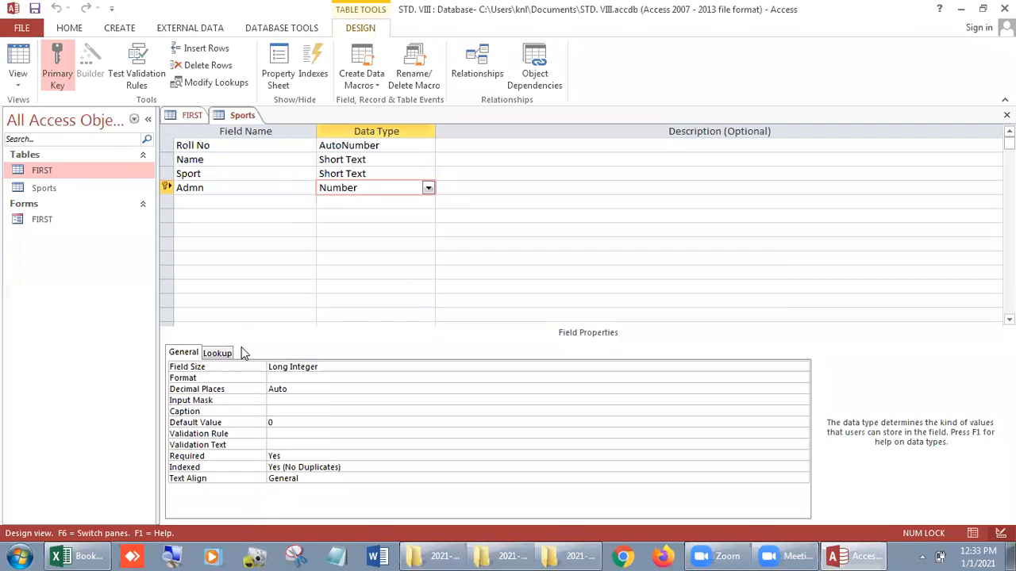
Review the Roll No, Name, Sport and Admn fields in the Sports table design.
left_click(220, 150)
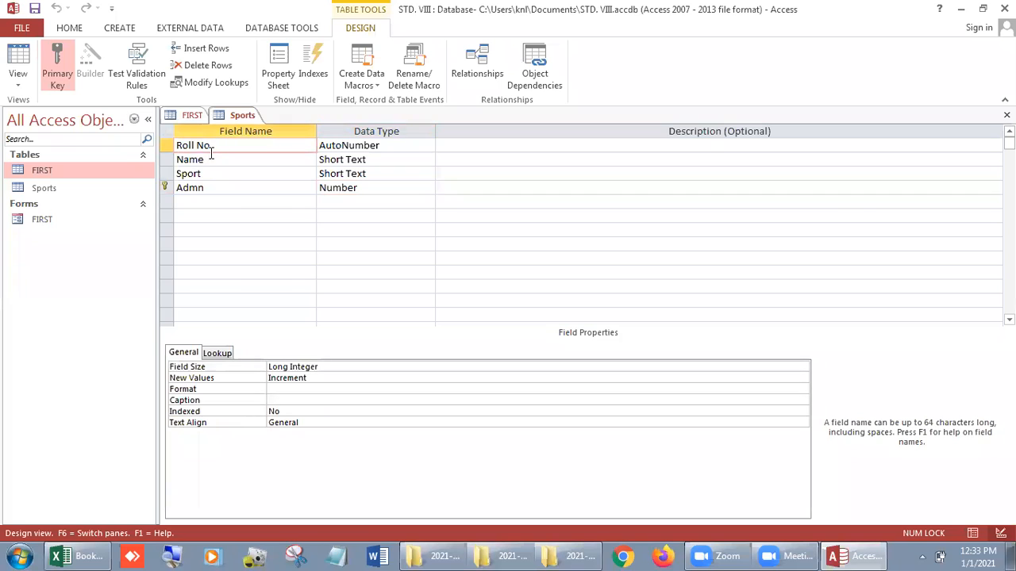
left_click(207, 160)
left_click(208, 174)
left_click(213, 187)
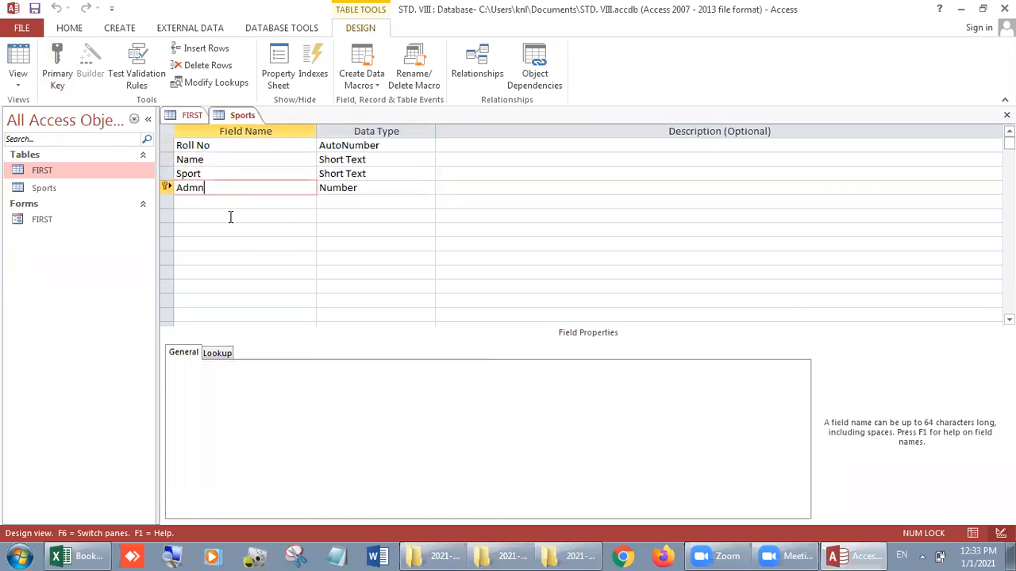